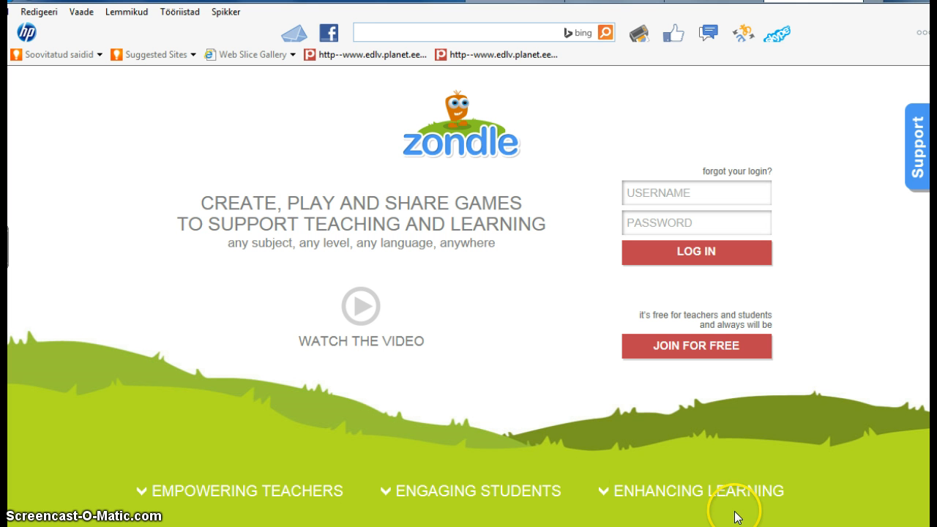
- View the free teacher sign-up form, then close it without registering
{"action": "left_click", "coordinate": [700, 352]}
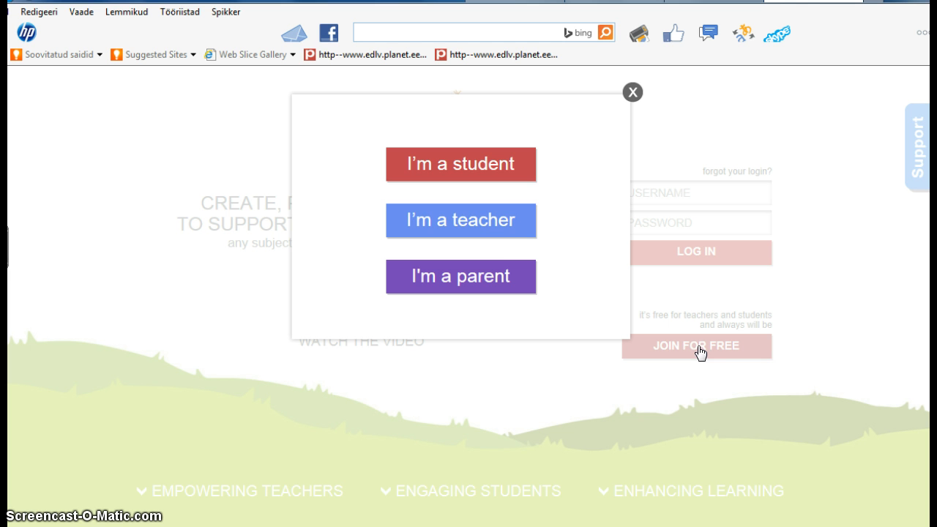
{"action": "left_click", "coordinate": [502, 229]}
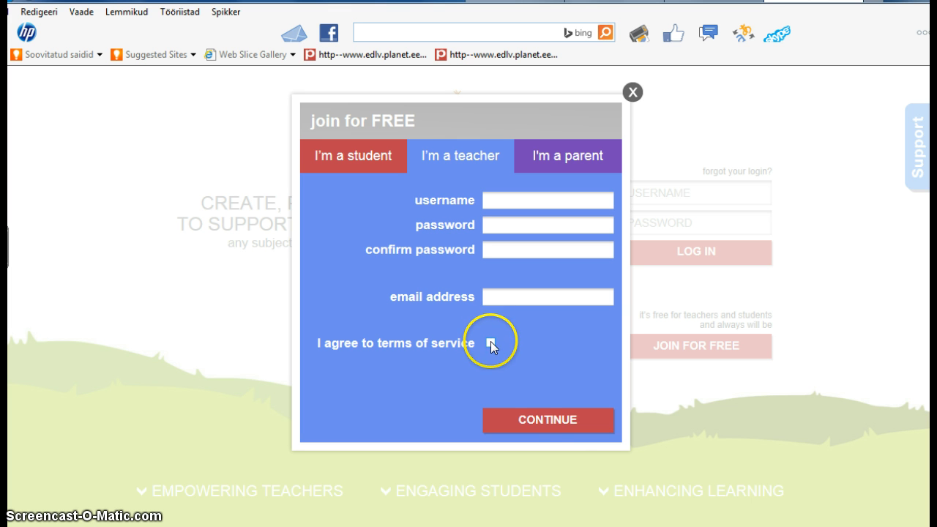
{"action": "left_click", "coordinate": [629, 95]}
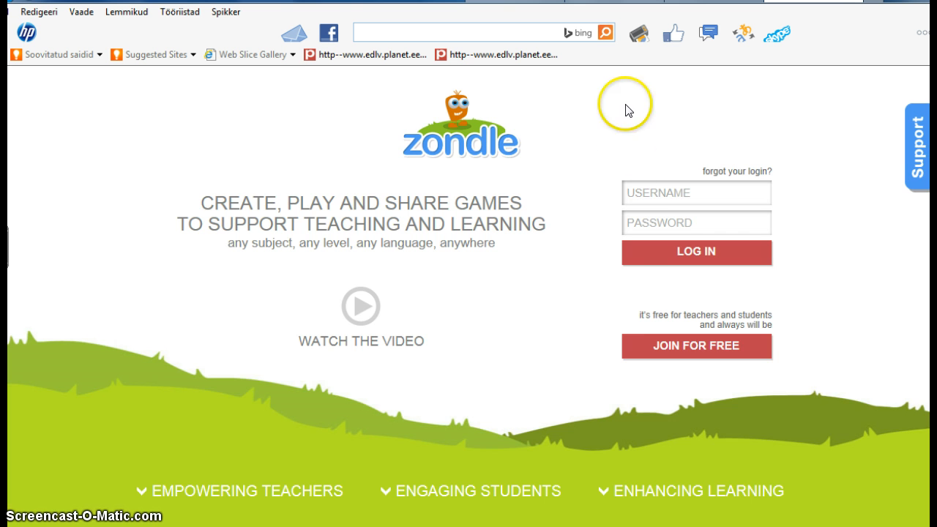
- View the free student sign-up form for someone without a class code who is 13 years or older, then close it
{"action": "left_click", "coordinate": [669, 349]}
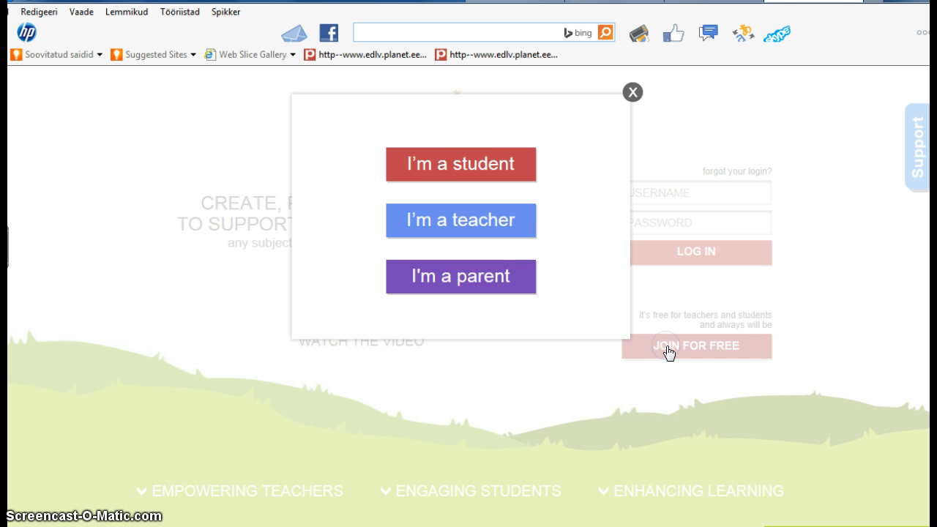
{"action": "left_click", "coordinate": [473, 167]}
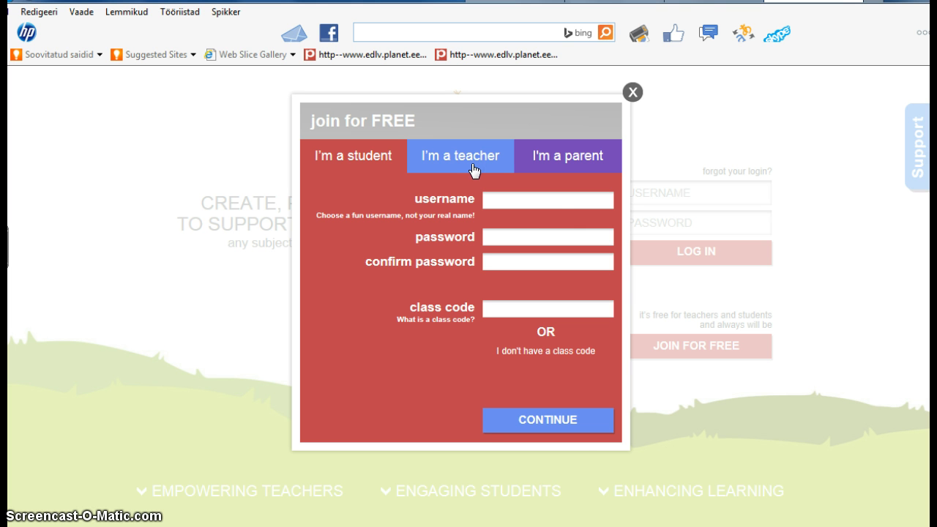
{"action": "left_click", "coordinate": [541, 196]}
{"action": "left_click", "coordinate": [551, 355]}
{"action": "left_click", "coordinate": [550, 356]}
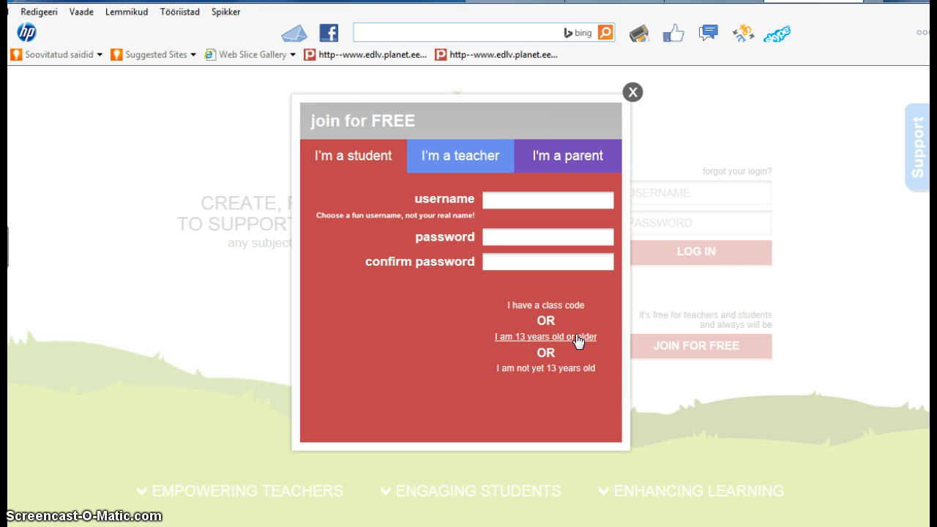
{"action": "left_click", "coordinate": [577, 337]}
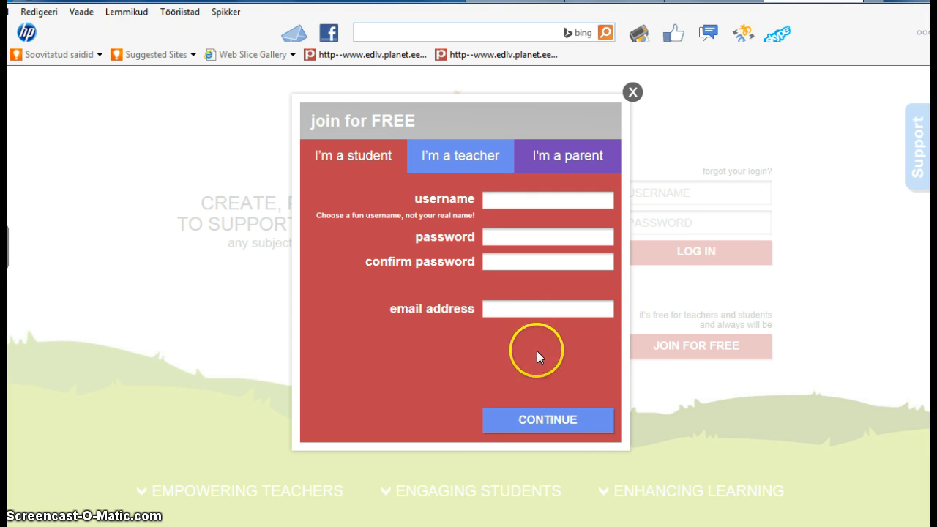
{"action": "left_click", "coordinate": [632, 92]}
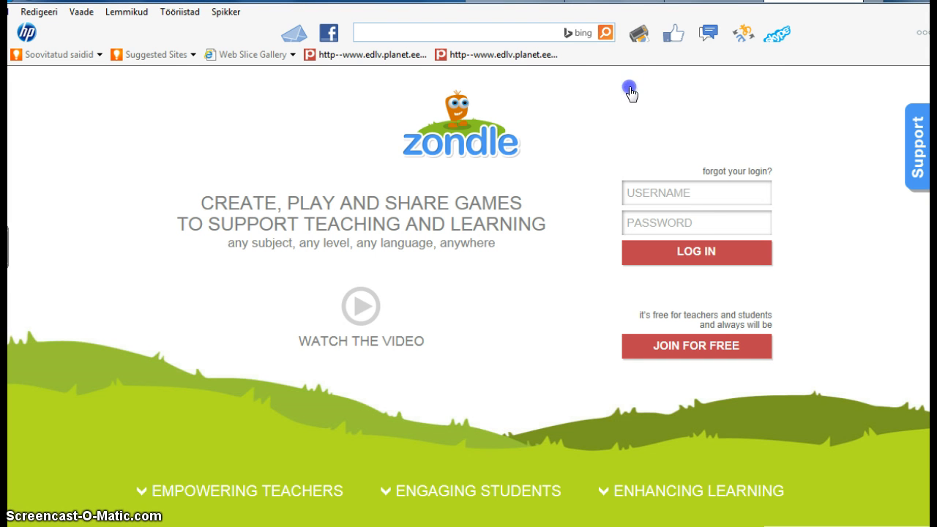
- Log in to the teacher account with its username and password
{"action": "left_click", "coordinate": [702, 195]}
{"action": "left_click", "coordinate": [703, 196]}
{"action": "type", "text": "l"}
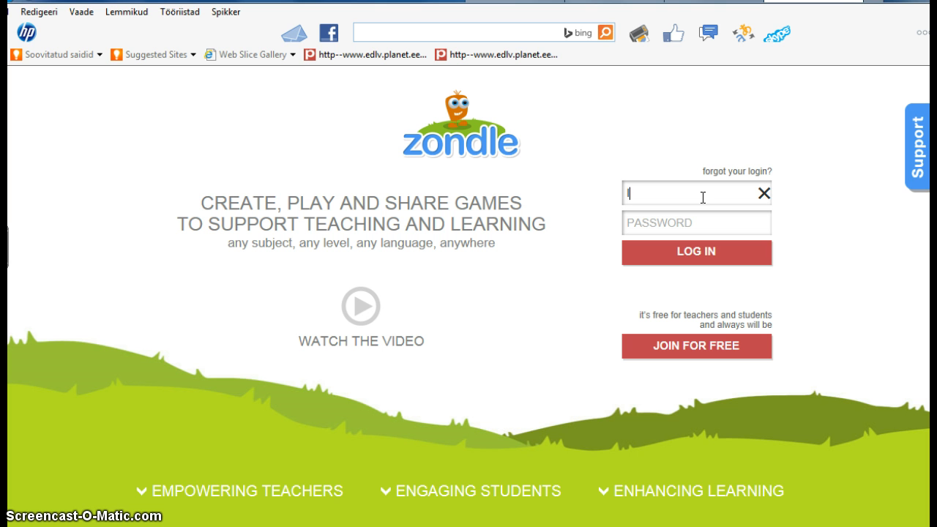
{"action": "type", "text": "epatriinu"}
{"action": "key", "text": "Tab"}
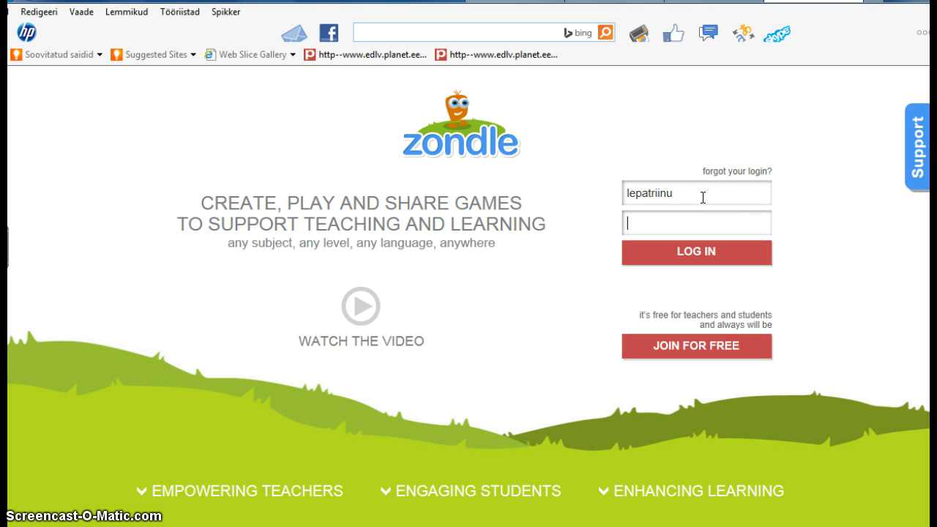
{"action": "type", "text": "••••••••••••"}
{"action": "left_click", "coordinate": [698, 256]}
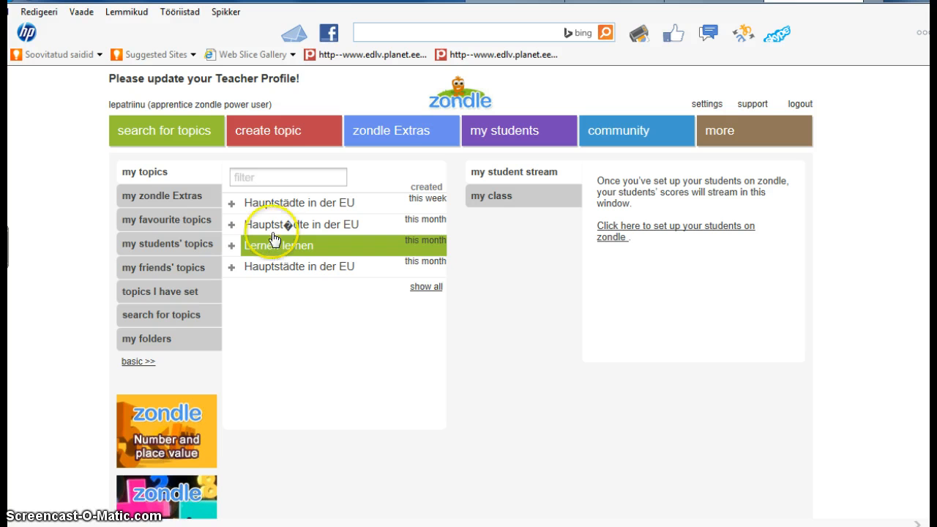
- Create a new topic named "Hauptstädte in der EU" without any tags
{"action": "left_click", "coordinate": [282, 134]}
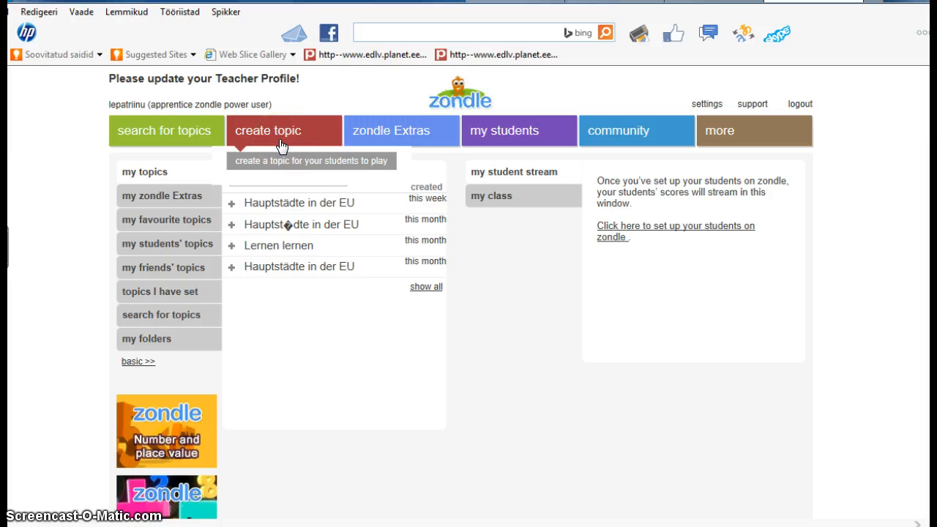
{"action": "left_click", "coordinate": [282, 145]}
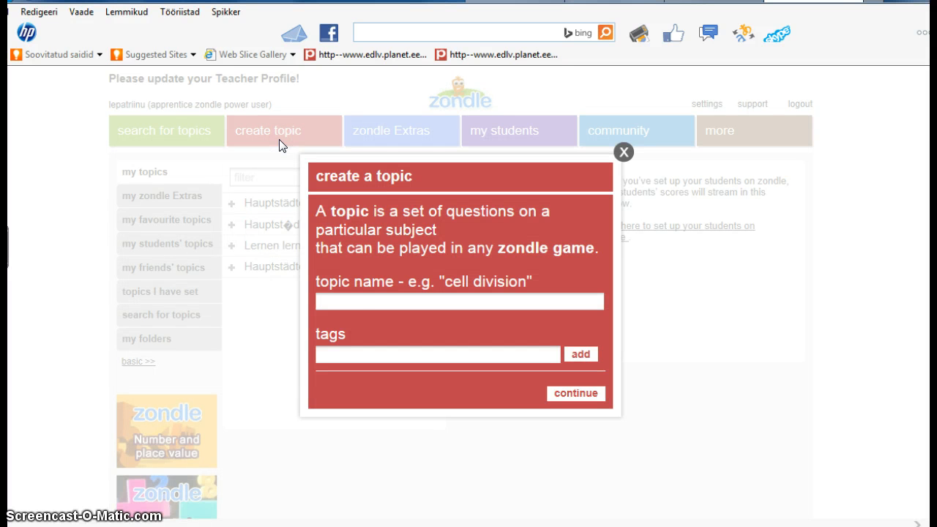
{"action": "left_click", "coordinate": [349, 338]}
{"action": "left_click", "coordinate": [360, 303]}
{"action": "type", "text": "Haupts"}
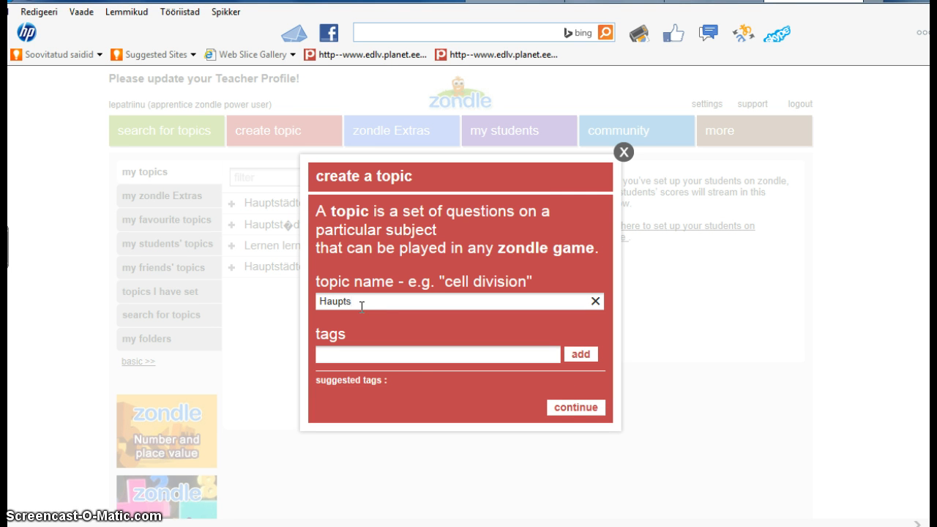
{"action": "type", "text": "tädte"}
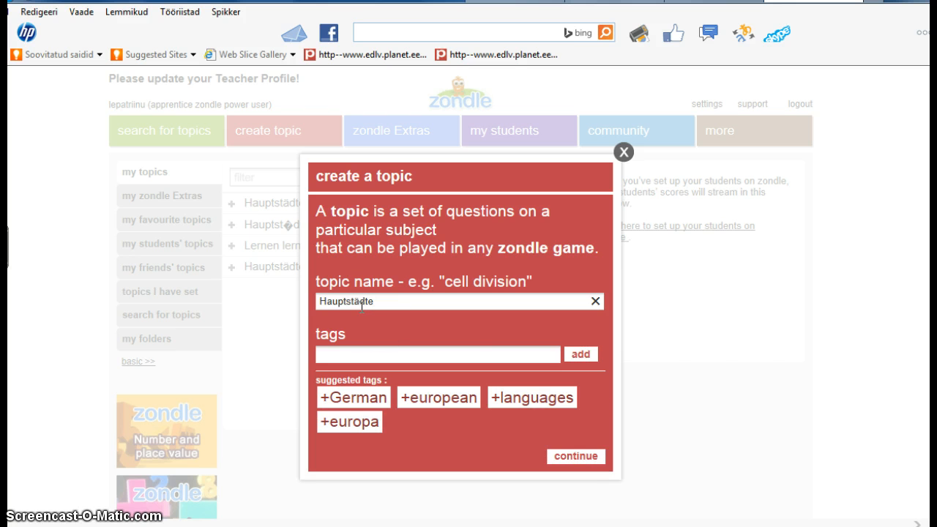
{"action": "left_click", "coordinate": [467, 393]}
{"action": "type", "text": "ind"}
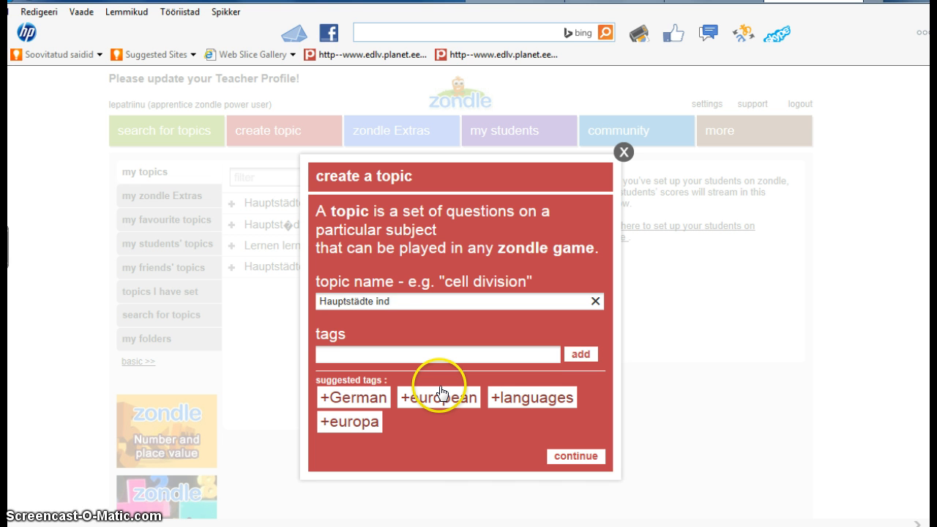
{"action": "key", "text": "BackSpace"}
{"action": "type", "text": "der EU"}
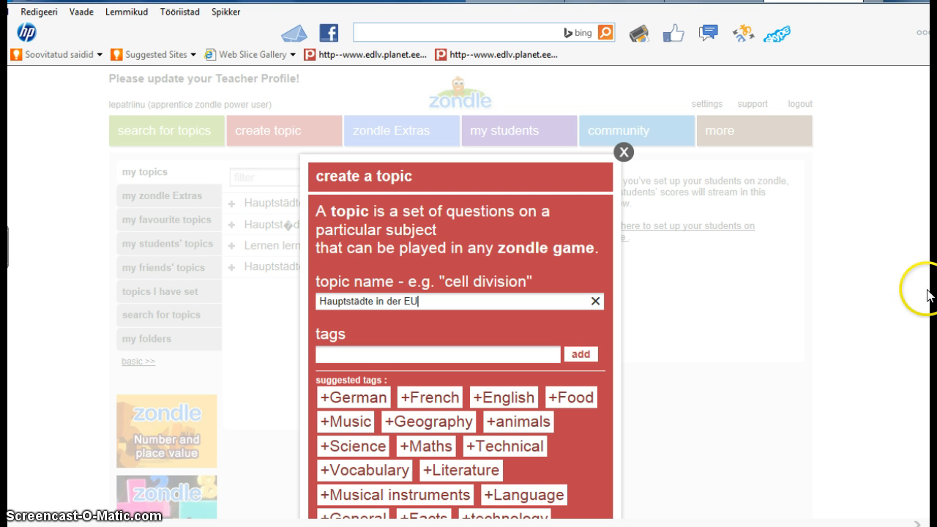
{"action": "scroll", "coordinate": [461, 293], "scroll_direction": "down", "scroll_amount": 4}
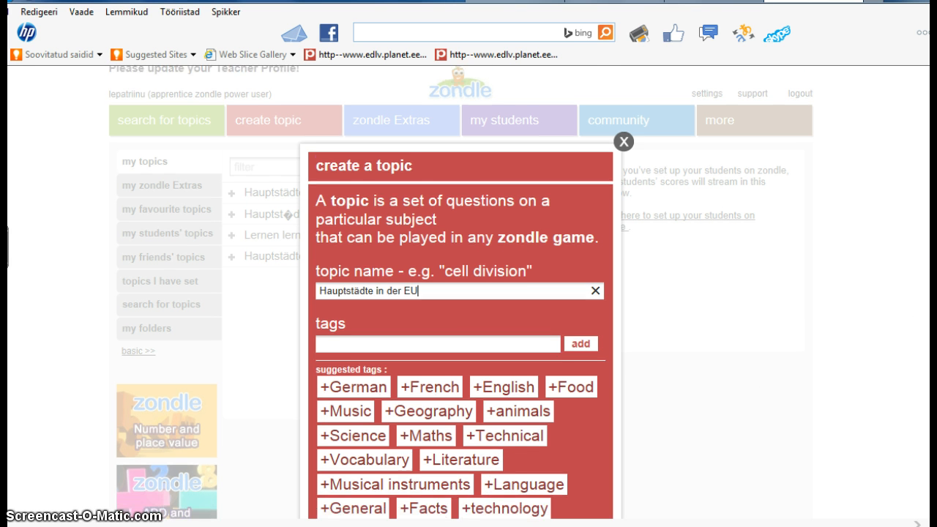
{"action": "scroll", "coordinate": [737, 254], "scroll_direction": "up", "scroll_amount": 3}
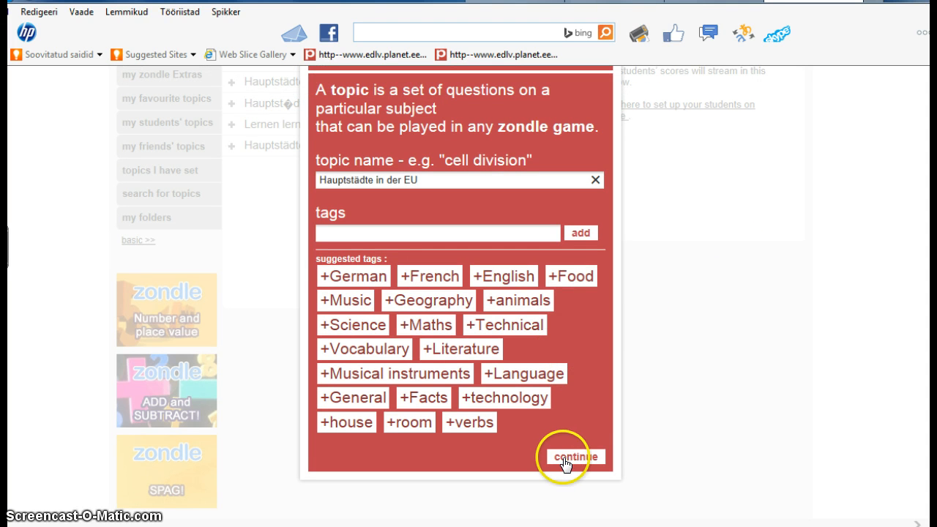
{"action": "left_click", "coordinate": [567, 463]}
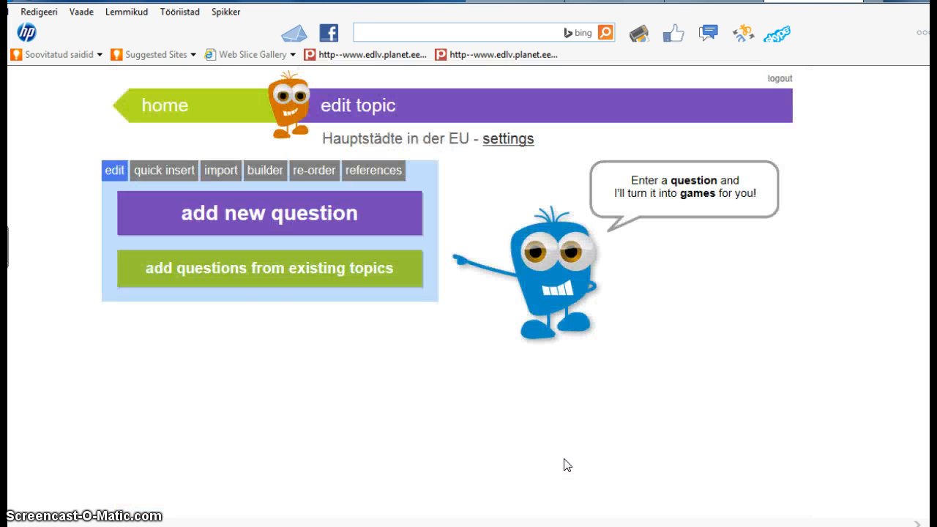
- Add a multiple choice question "Die Hauptstadt von Estland ist" with the correct answer "Tallinn"
{"action": "left_click", "coordinate": [339, 220]}
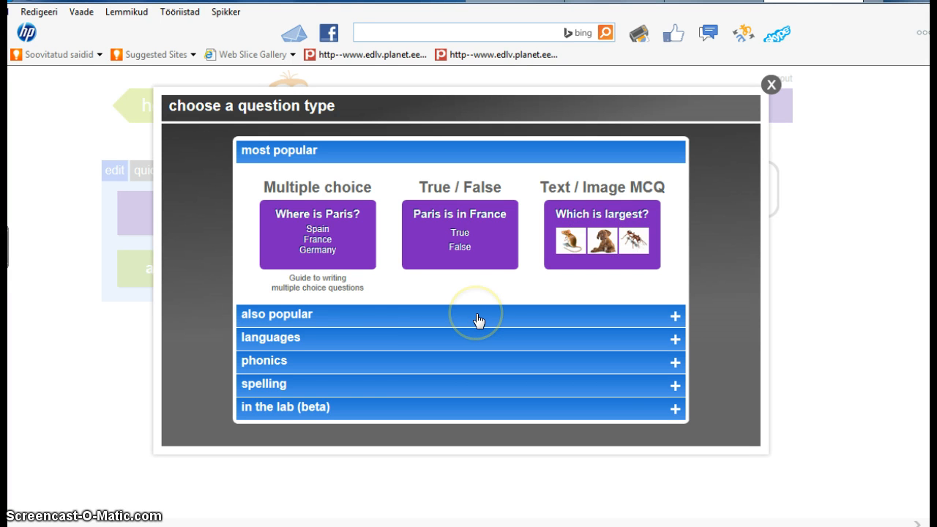
{"action": "left_click", "coordinate": [331, 239]}
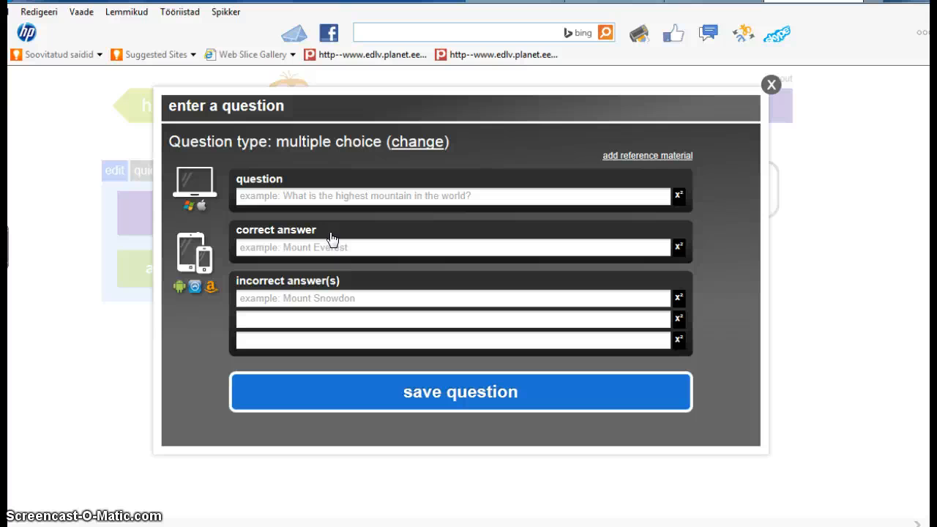
{"action": "left_click", "coordinate": [289, 204]}
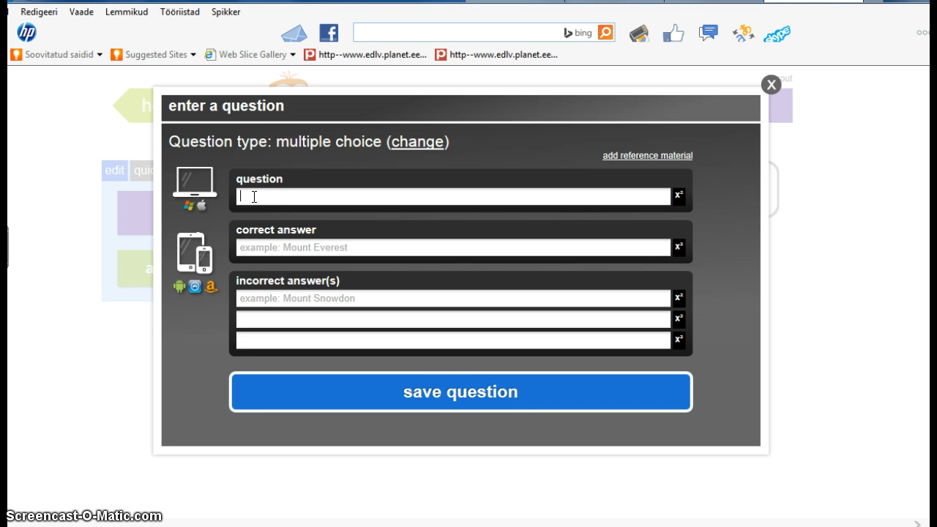
{"action": "type", "text": "Die Hauptstadt von Es"}
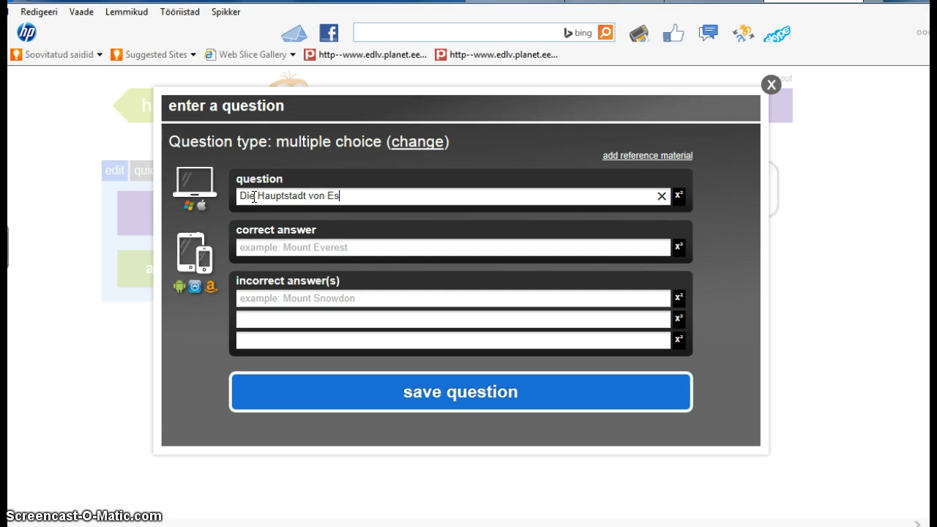
{"action": "type", "text": "tland ist"}
{"action": "left_click", "coordinate": [293, 244]}
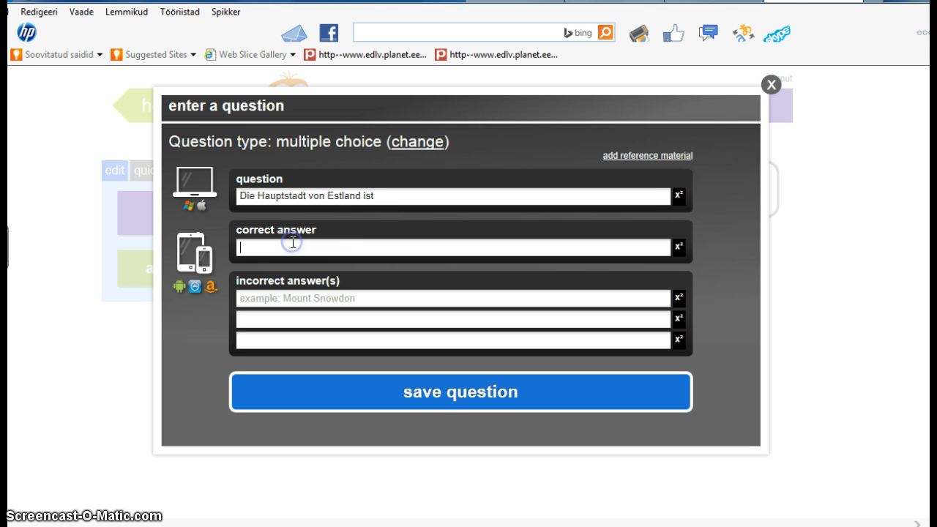
{"action": "type", "text": "Tallinn"}
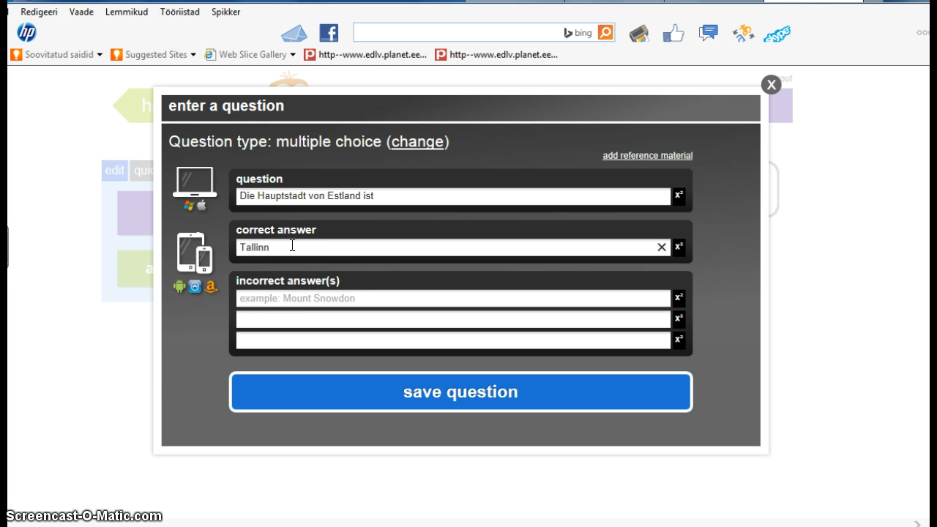
- Enter "Riga", "Vilnius" and "Helsinki" as the incorrect answers and save the question
{"action": "left_click", "coordinate": [283, 297]}
{"action": "type", "text": "Riga"}
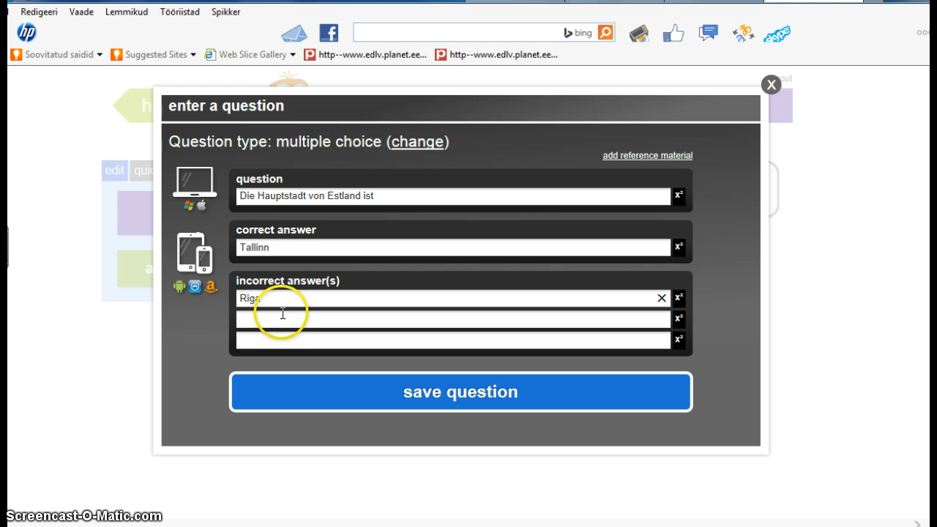
{"action": "left_click", "coordinate": [279, 318]}
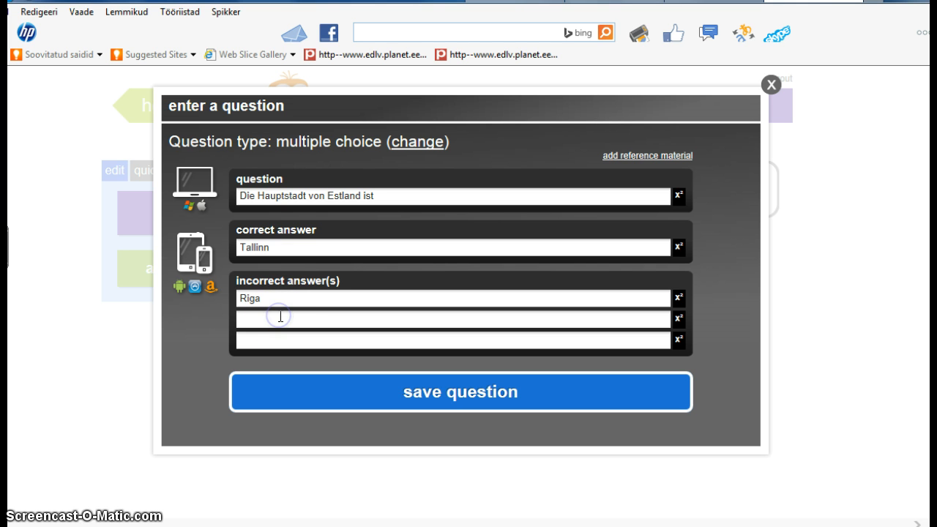
{"action": "type", "text": "Vilnius"}
{"action": "left_click", "coordinate": [268, 340]}
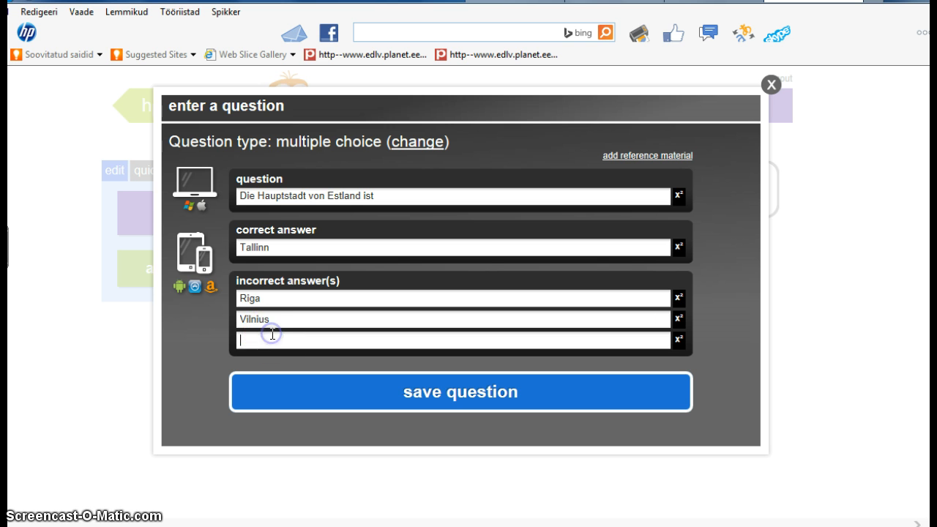
{"action": "type", "text": "Helsinki"}
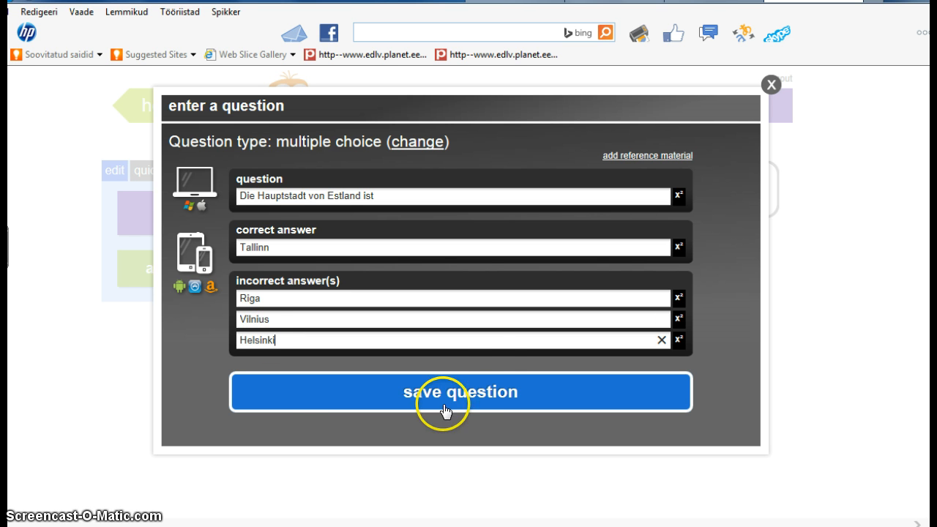
{"action": "left_click", "coordinate": [488, 407]}
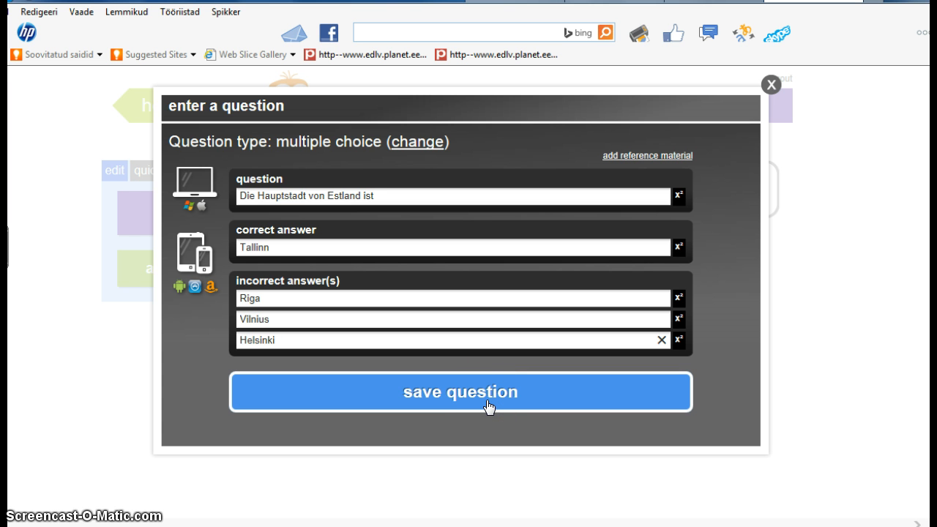
{"action": "left_click", "coordinate": [488, 407]}
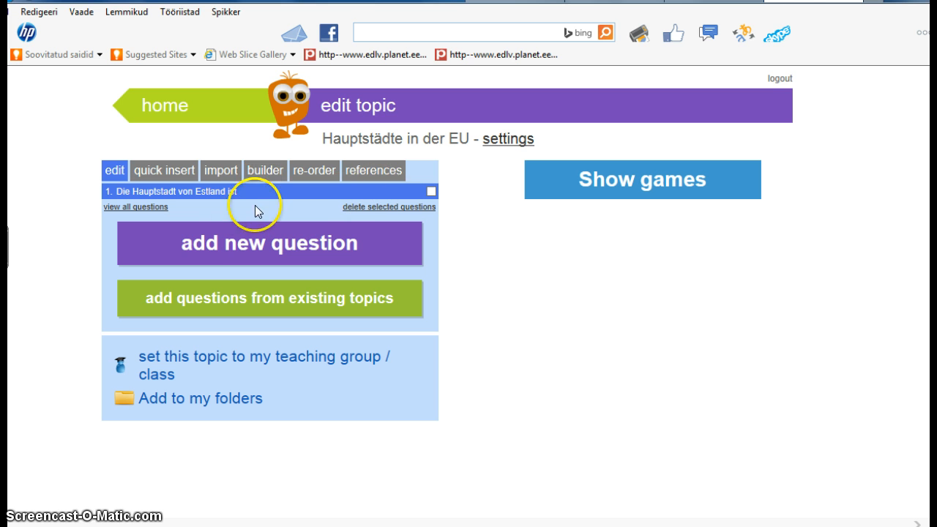
- Add a multiple choice question "Die Hauptstadt von Finnland ist" with the correct answer "Helsinki"
{"action": "left_click", "coordinate": [245, 255]}
{"action": "left_click", "coordinate": [255, 250]}
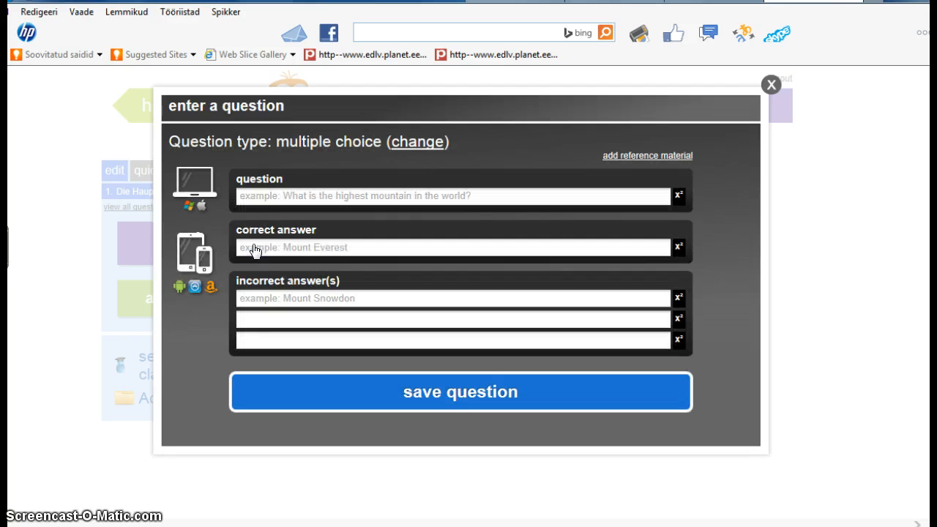
{"action": "left_click", "coordinate": [258, 211]}
{"action": "type", "text": "Die "}
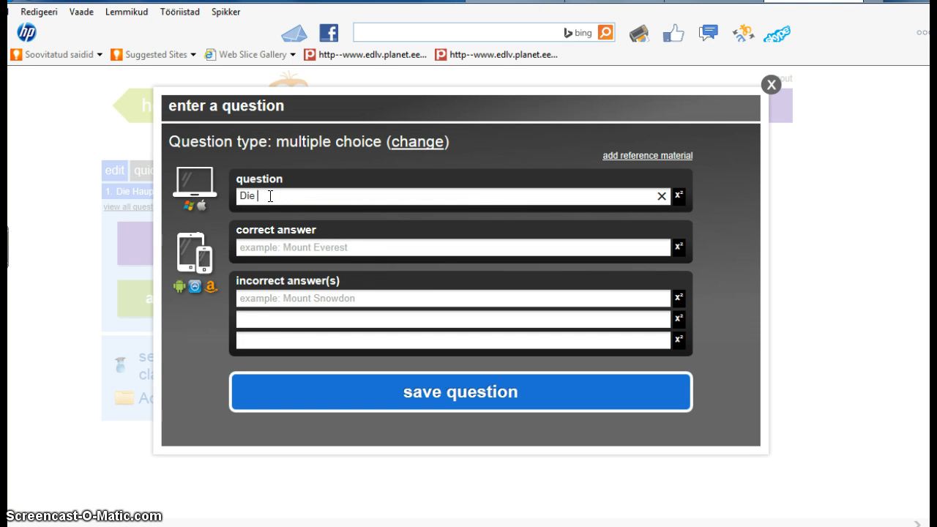
{"action": "type", "text": "Hauptstadt von Finnland is"}
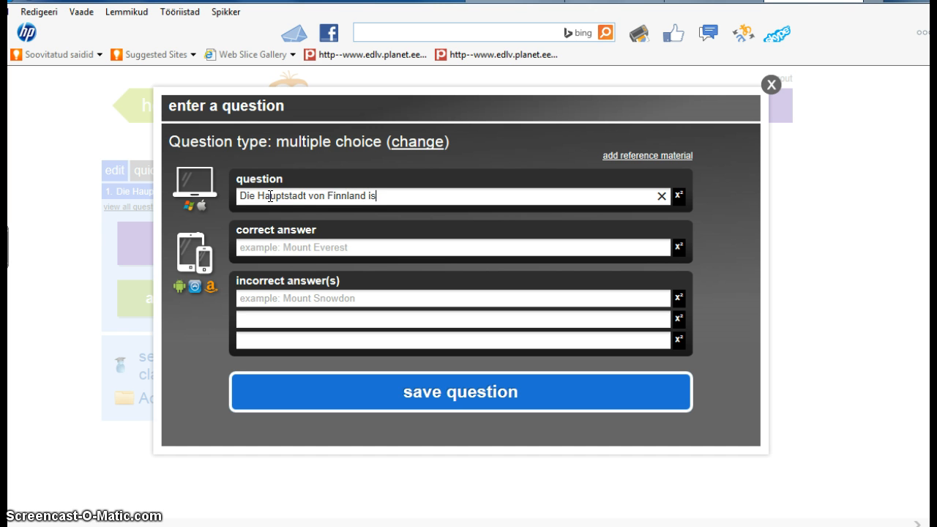
{"action": "type", "text": "t"}
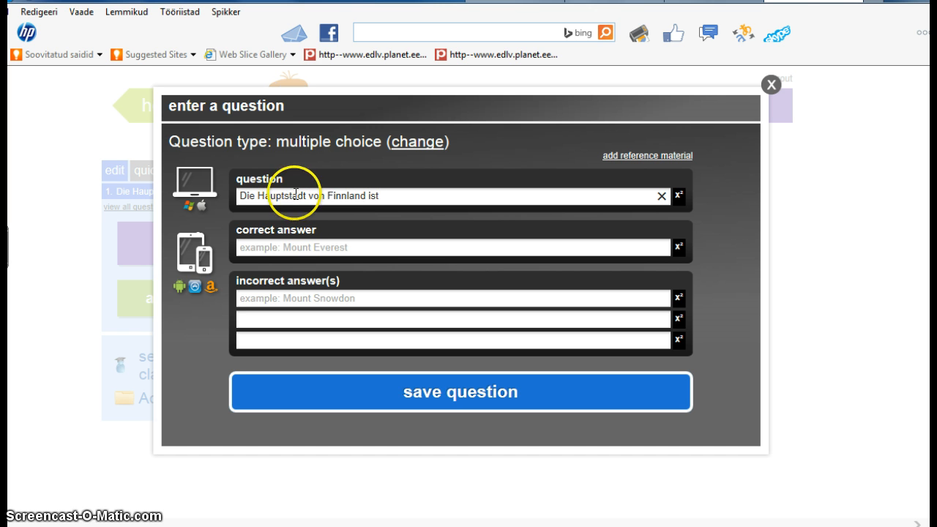
{"action": "left_click", "coordinate": [297, 247]}
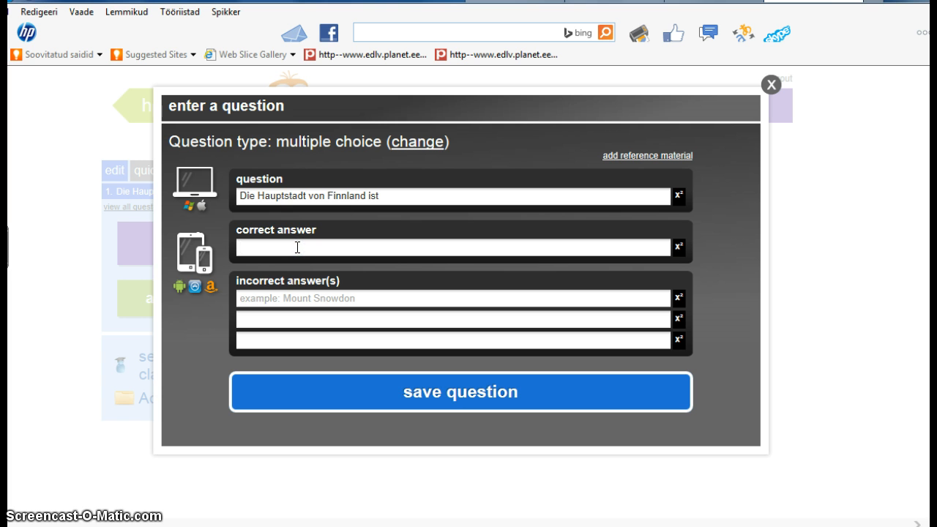
{"action": "type", "text": "Helsinki"}
- Enter "Riga", "Tallinn" and "Vilnius" as the incorrect answers and save the question
{"action": "left_click", "coordinate": [289, 298]}
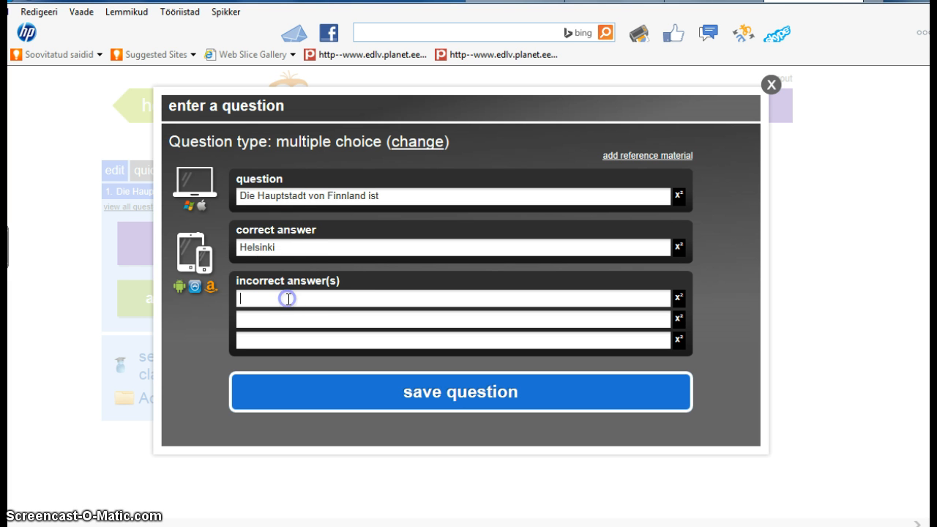
{"action": "type", "text": "Riga"}
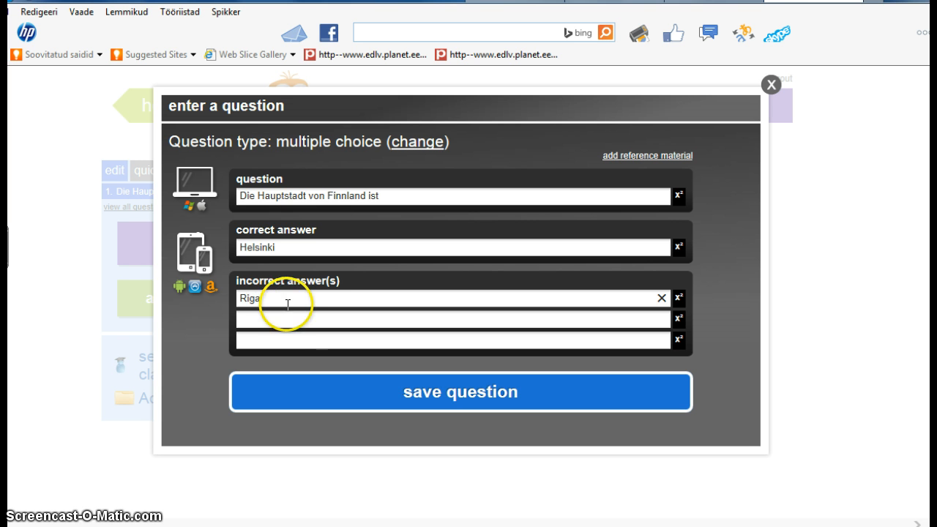
{"action": "left_click", "coordinate": [288, 320]}
{"action": "type", "text": "Tall"}
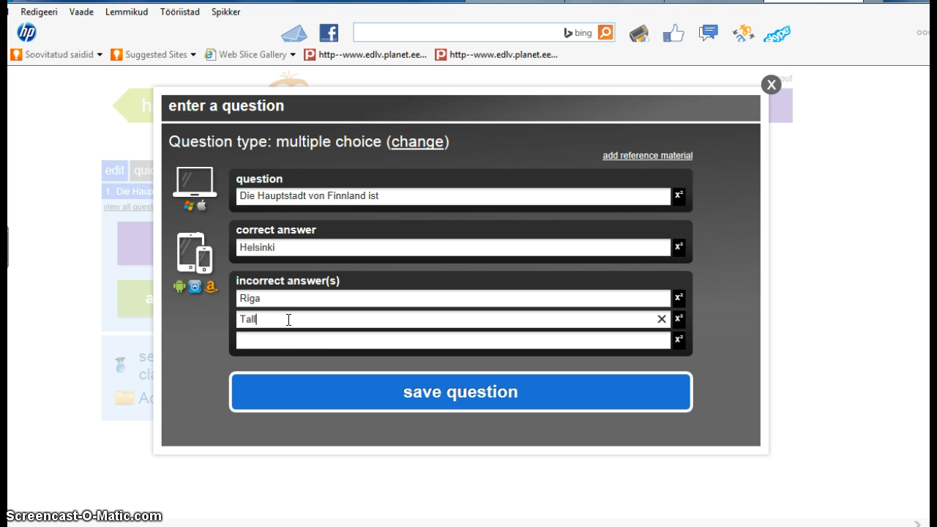
{"action": "type", "text": "inn"}
{"action": "type", "text": "Vilnius"}
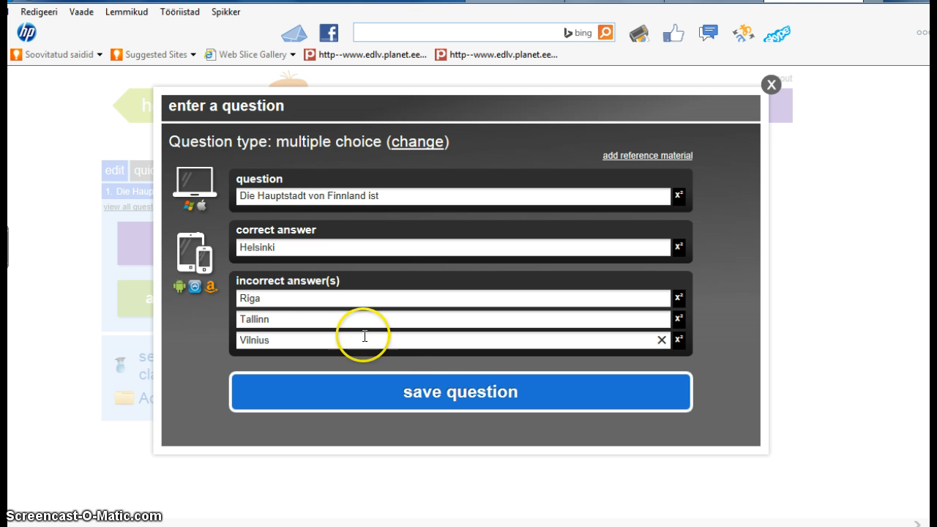
{"action": "left_click", "coordinate": [441, 388]}
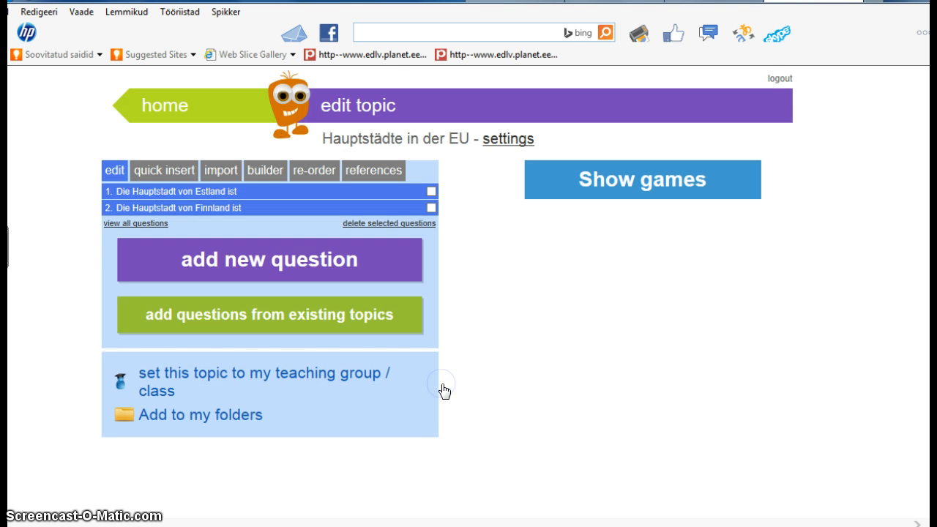
{"action": "left_click", "coordinate": [522, 376]}
{"action": "left_click", "coordinate": [511, 357]}
{"action": "left_click", "coordinate": [570, 401]}
{"action": "left_click", "coordinate": [383, 257]}
- Show the games for the topic and start the night-sky parachute game from the recommended ones
{"action": "left_click", "coordinate": [654, 180]}
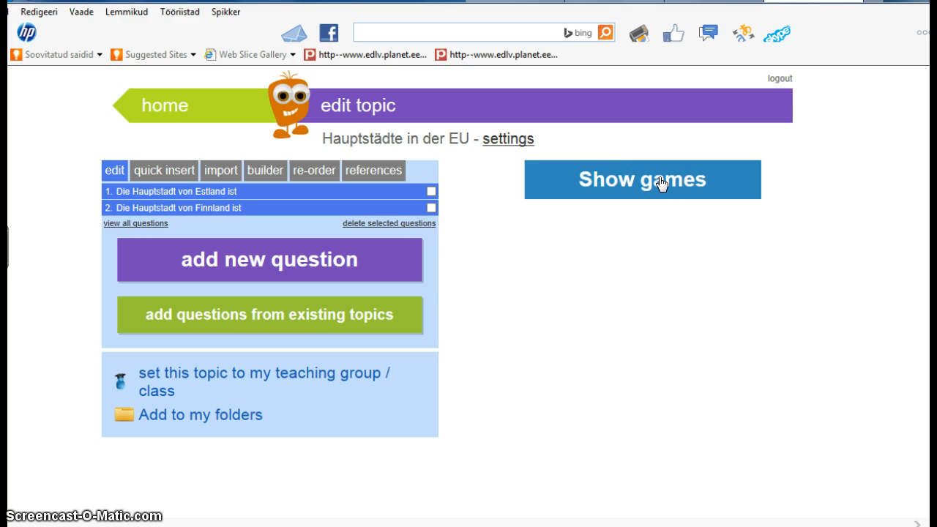
{"action": "left_click", "coordinate": [662, 185]}
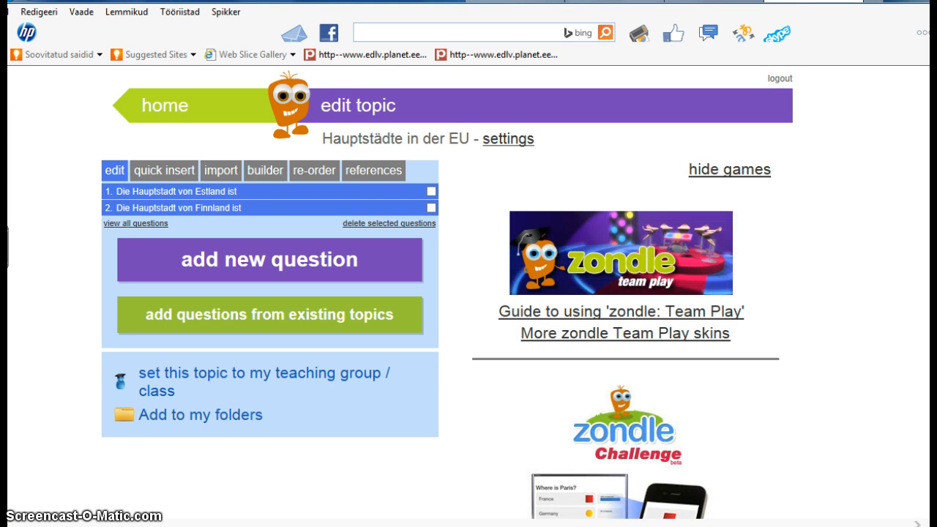
{"action": "scroll", "coordinate": [469, 293], "scroll_direction": "down", "scroll_amount": 6}
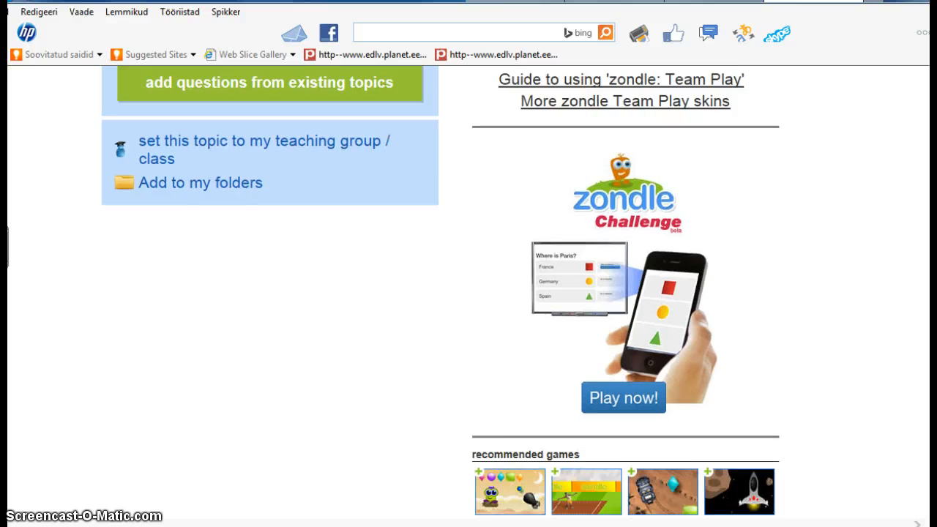
{"action": "scroll", "coordinate": [626, 293], "scroll_direction": "down", "scroll_amount": 2}
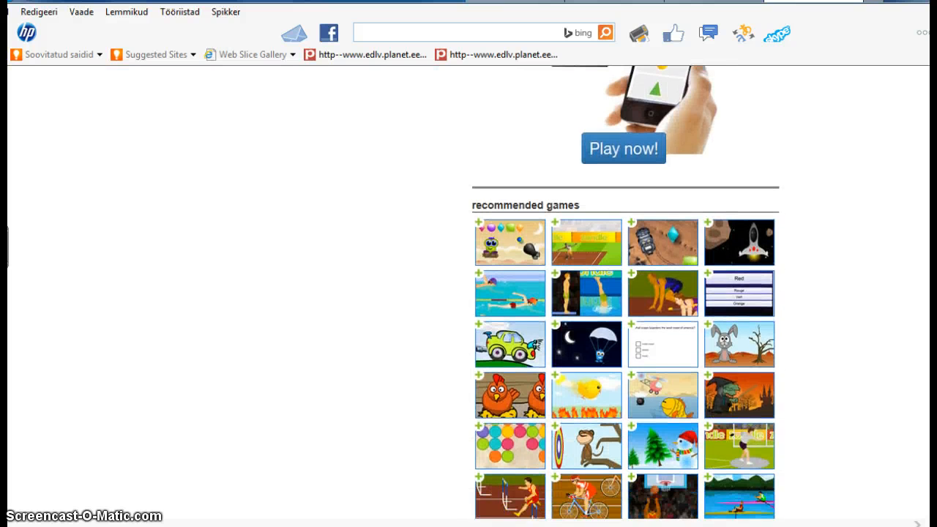
{"action": "scroll", "coordinate": [626, 293], "scroll_direction": "down", "scroll_amount": 1}
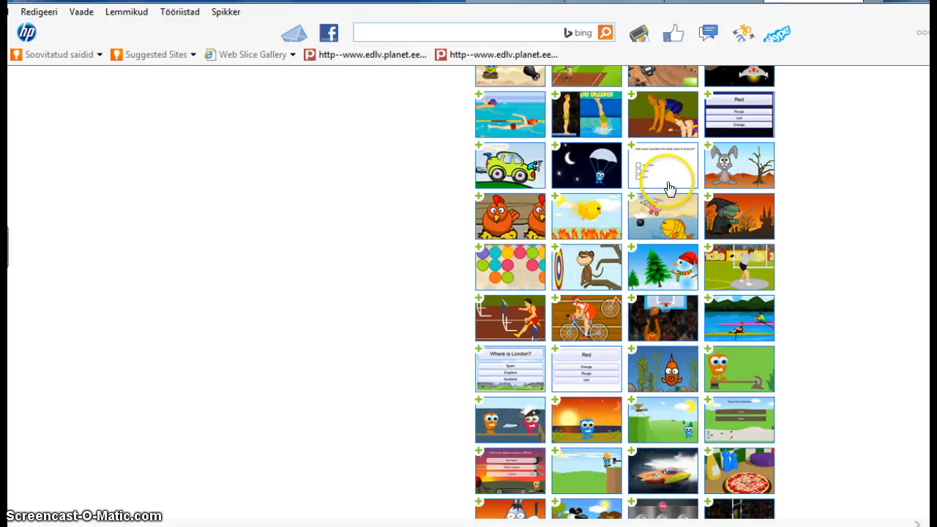
{"action": "left_click", "coordinate": [603, 180]}
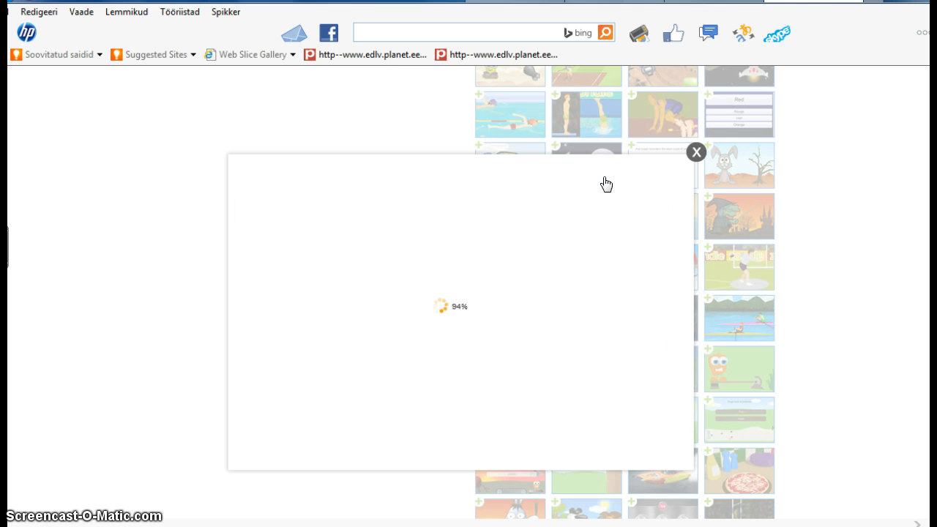
{"action": "left_click", "coordinate": [498, 436]}
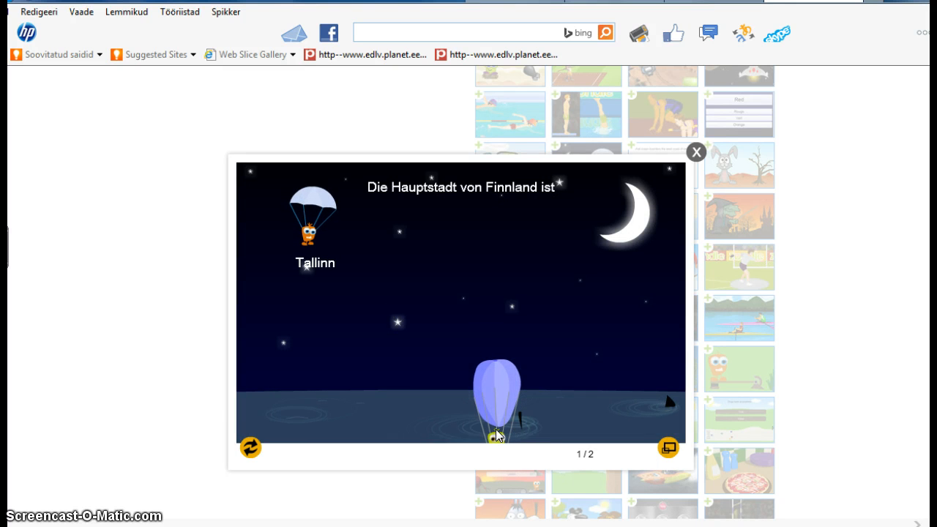
- Try out the parachute game by steering the balloon to the falling answers, and close the game
{"action": "left_click", "coordinate": [452, 362]}
{"action": "left_click_drag", "start_coordinate": [452, 364], "coordinate": [316, 311]}
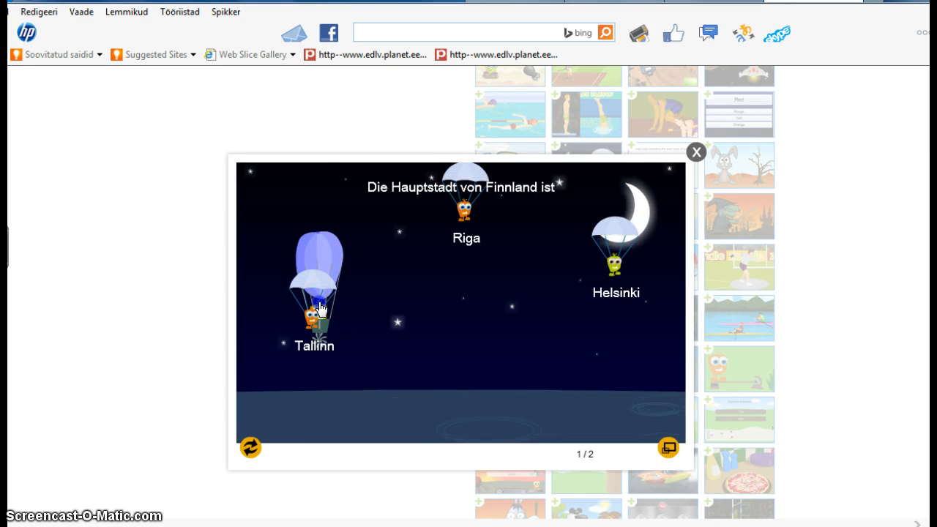
{"action": "left_click", "coordinate": [607, 327]}
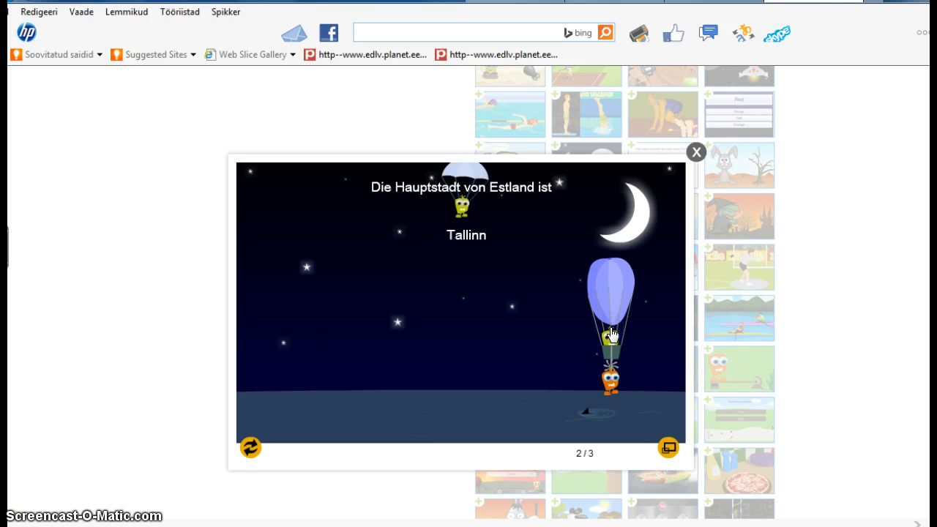
{"action": "left_click", "coordinate": [465, 306]}
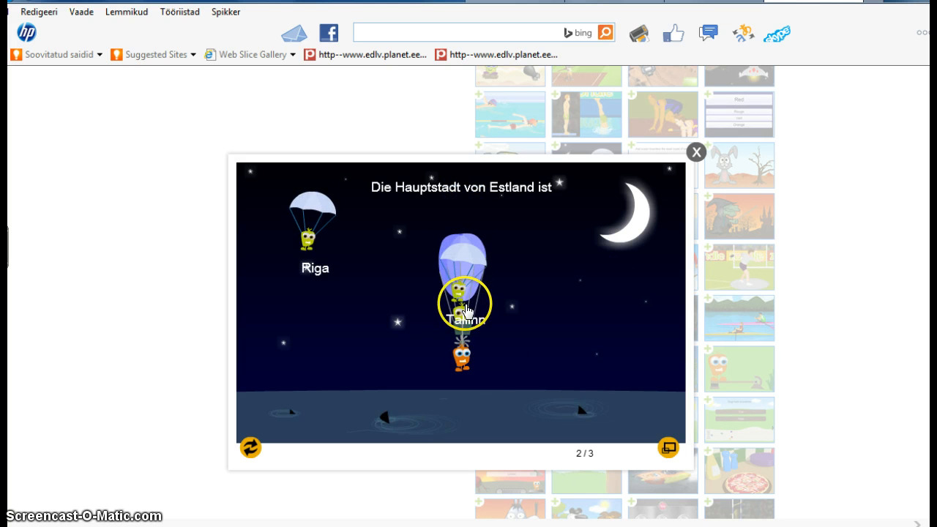
{"action": "left_click_drag", "start_coordinate": [466, 309], "coordinate": [312, 271]}
{"action": "left_click", "coordinate": [617, 369]}
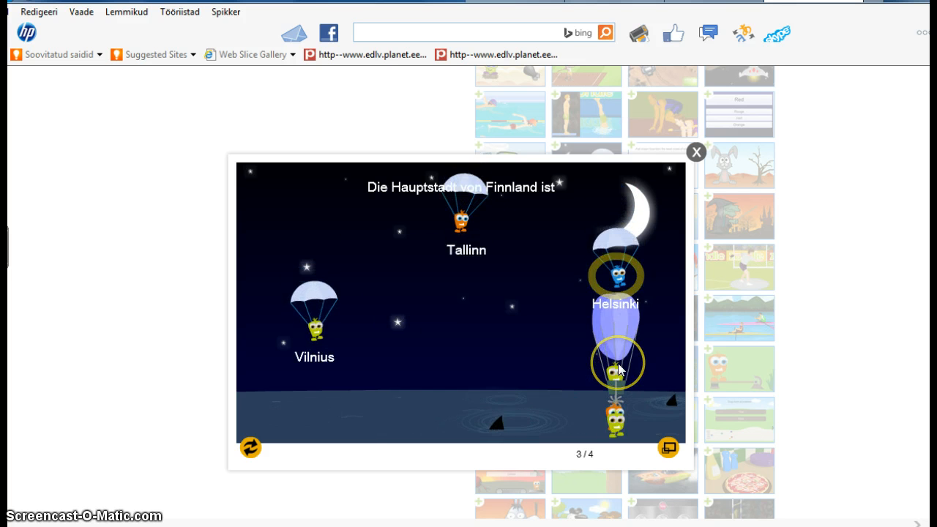
{"action": "left_click_drag", "start_coordinate": [619, 370], "coordinate": [697, 157]}
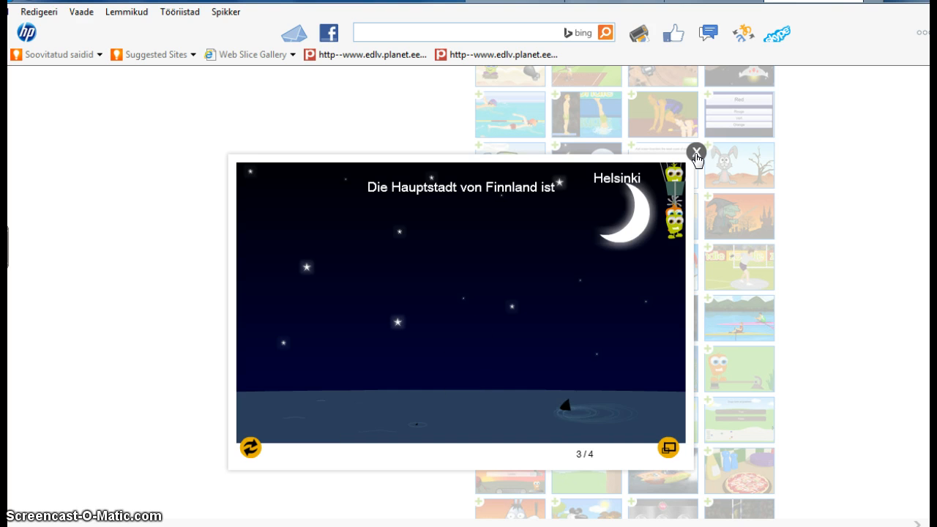
{"action": "left_click", "coordinate": [695, 154]}
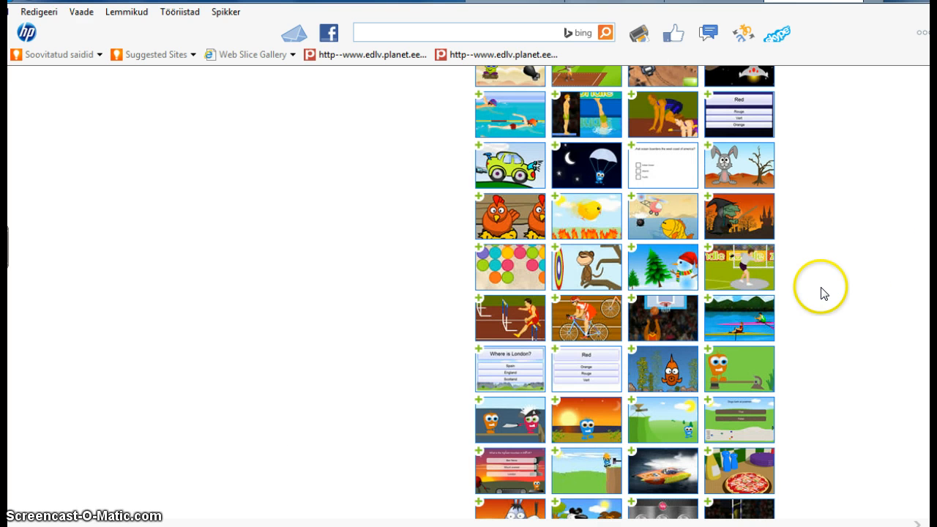
- Start the Feed the fish game with the topic's questions, try it briefly and close it
{"action": "left_click", "coordinate": [663, 364]}
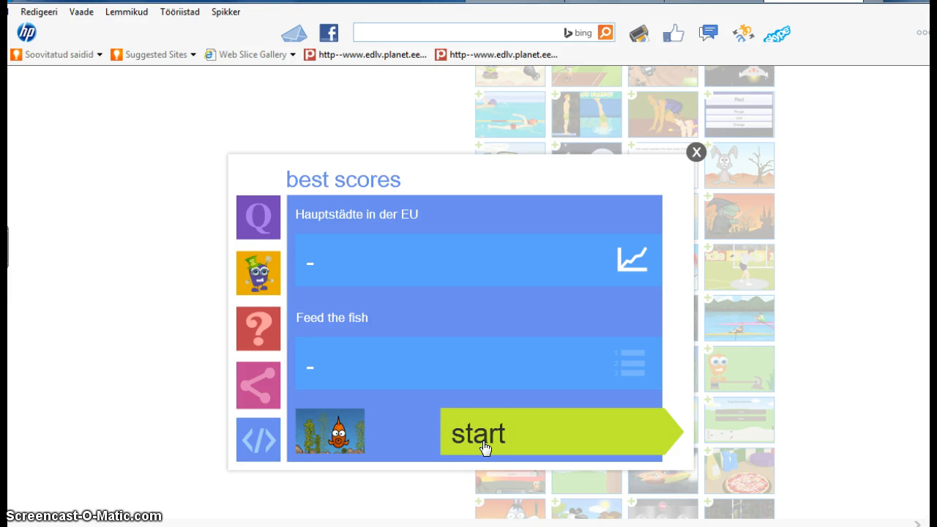
{"action": "left_click", "coordinate": [483, 448]}
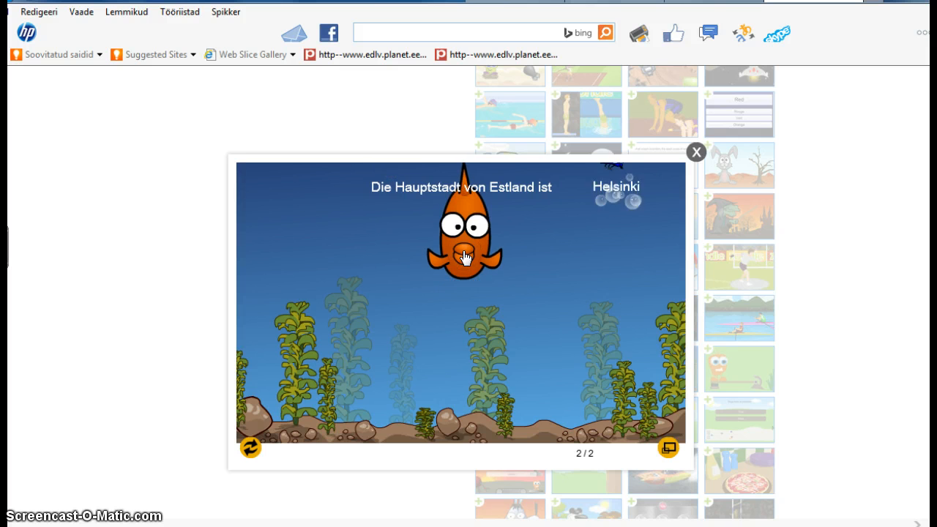
{"action": "left_click", "coordinate": [604, 247]}
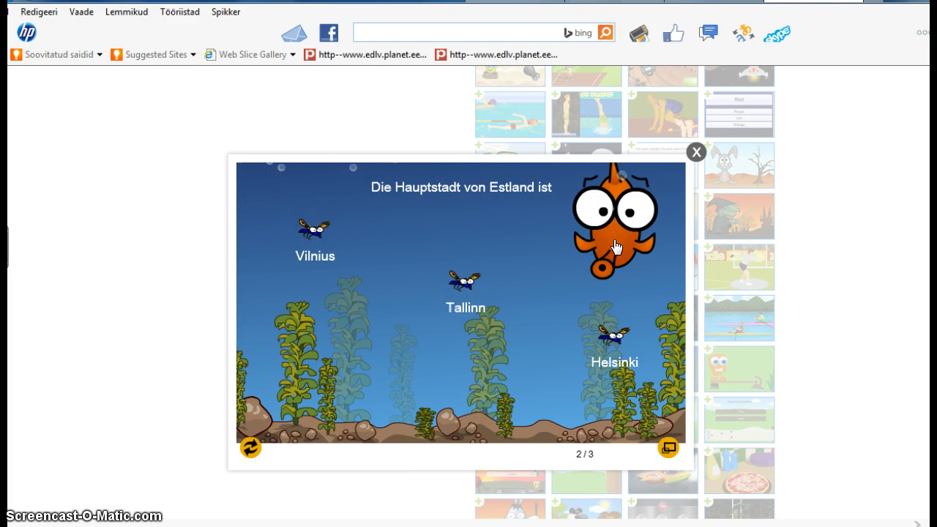
{"action": "left_click", "coordinate": [755, 143]}
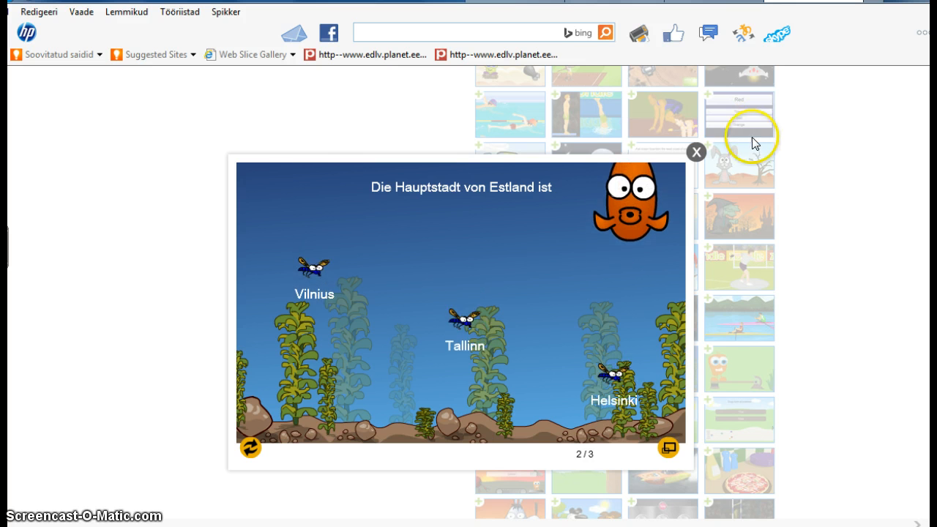
{"action": "left_click", "coordinate": [695, 151]}
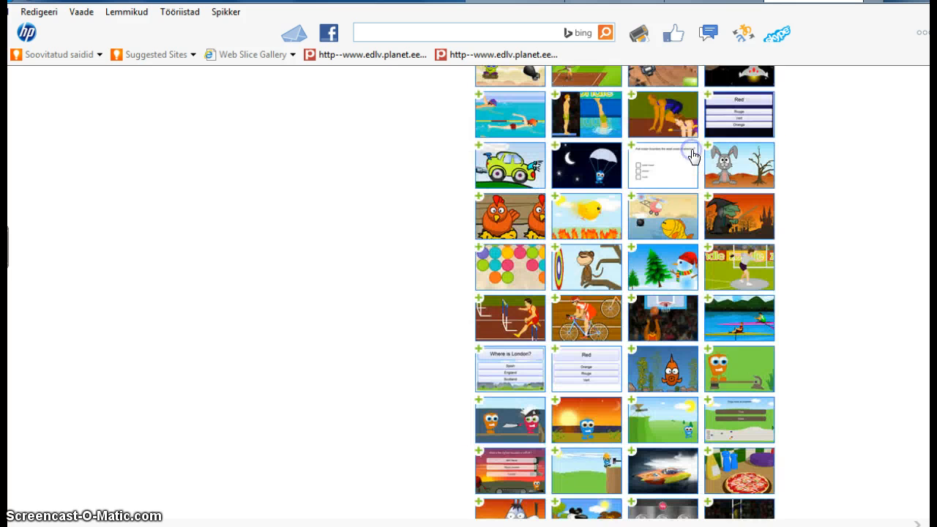
- Reopen the Feed the fish game, look at its share link and sharing options, and close them
{"action": "left_click", "coordinate": [661, 370]}
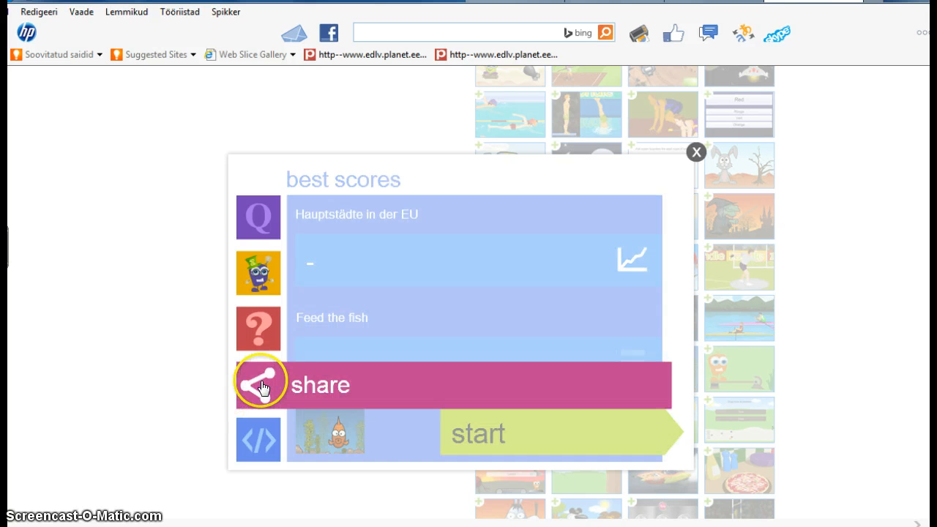
{"action": "left_click", "coordinate": [263, 388]}
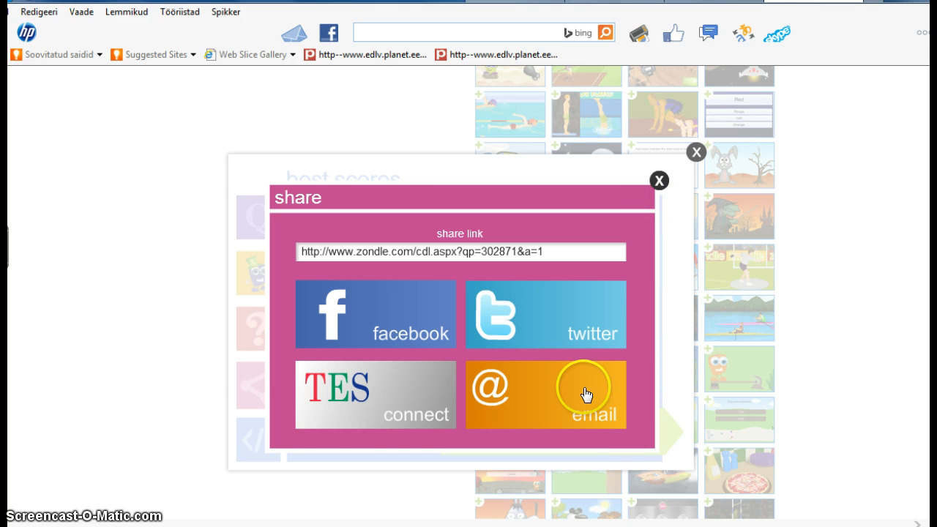
{"action": "left_click", "coordinate": [659, 181]}
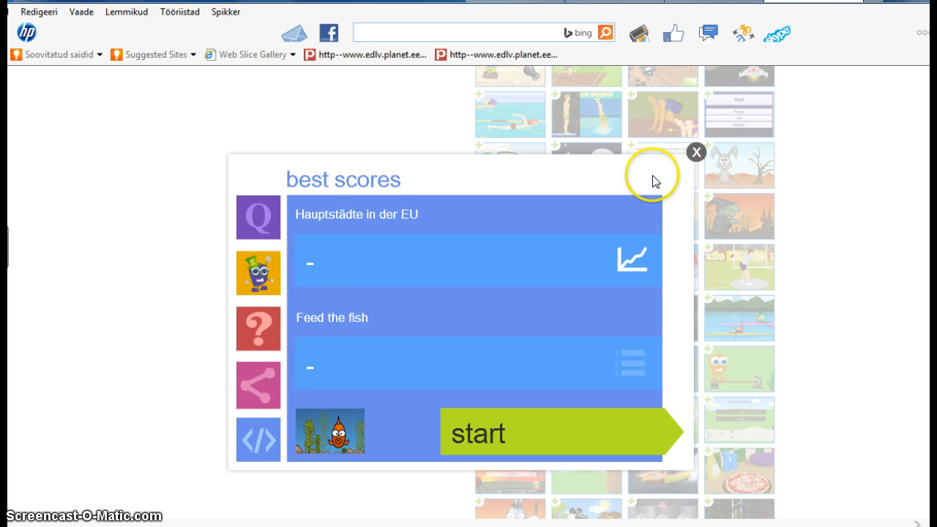
- Open the embed settings of the Feed the Fish game and review how it can be displayed on a website
{"action": "left_click", "coordinate": [258, 440]}
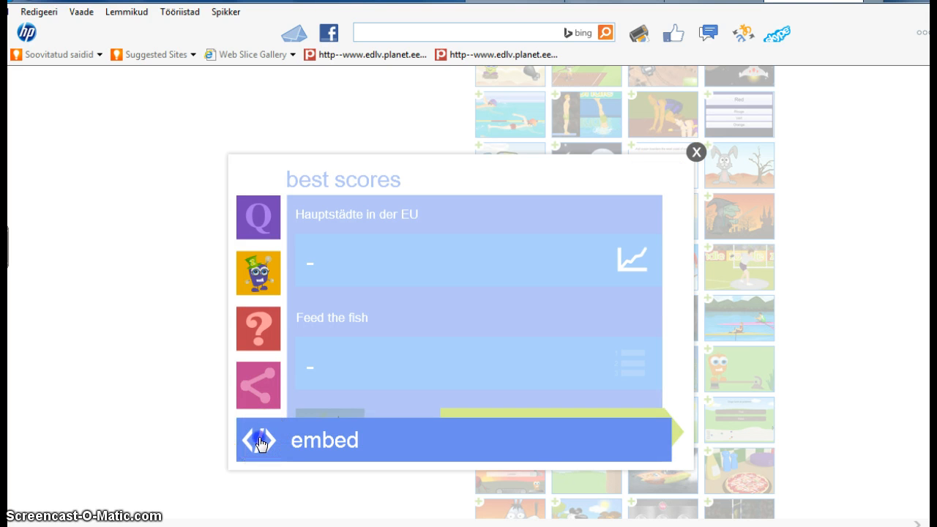
{"action": "left_click", "coordinate": [259, 440]}
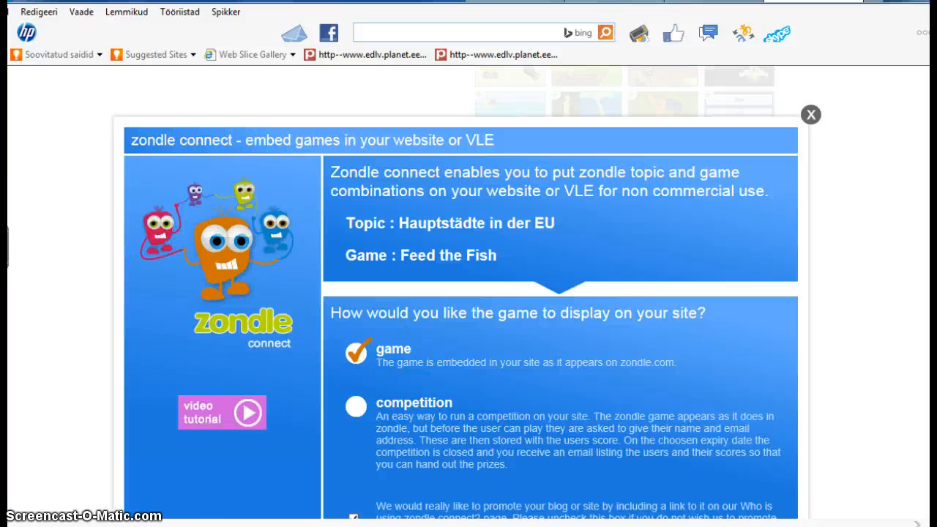
{"action": "scroll", "coordinate": [466, 292], "scroll_direction": "down", "scroll_amount": 5}
{"action": "scroll", "coordinate": [467, 293], "scroll_direction": "up", "scroll_amount": 5}
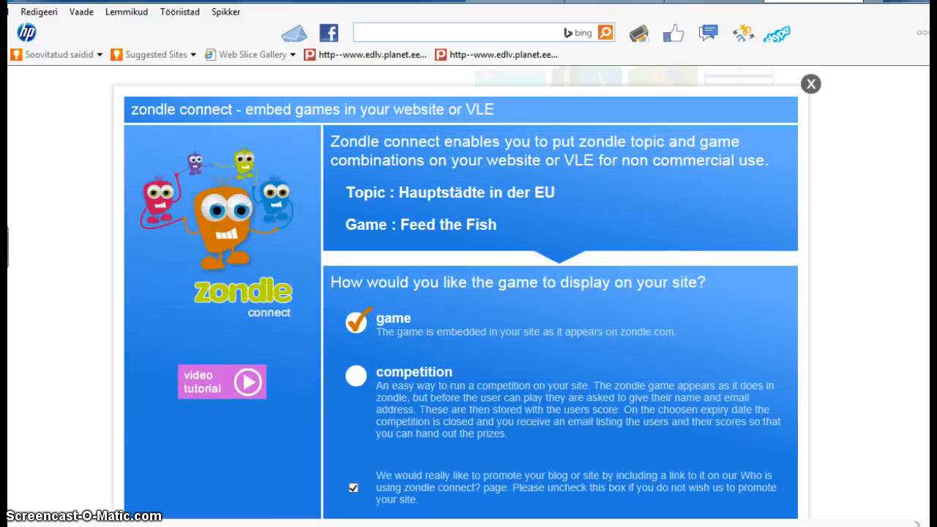
{"action": "scroll", "coordinate": [466, 292], "scroll_direction": "down", "scroll_amount": 1}
{"action": "scroll", "coordinate": [586, 330], "scroll_direction": "down", "scroll_amount": 1}
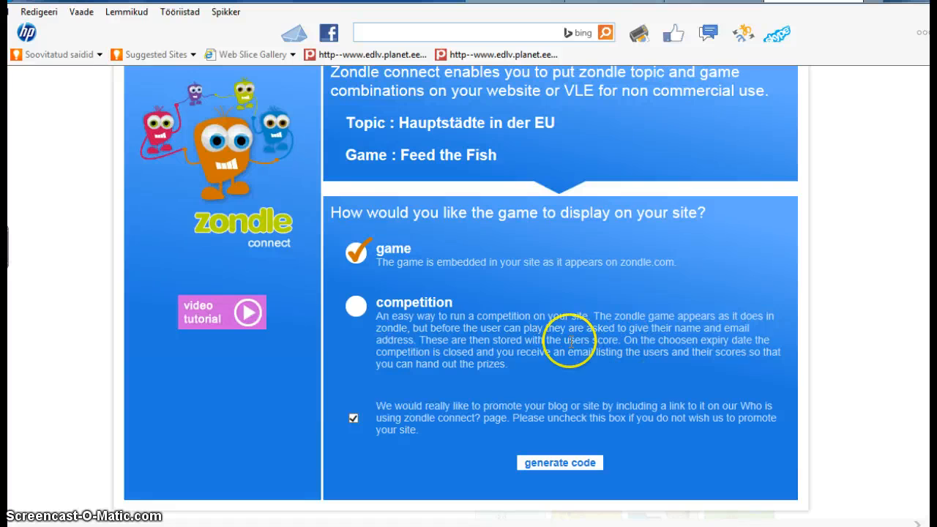
- Generate the embed code for the Feed the Fish game and reduce the game size to 447 by 333
{"action": "left_click", "coordinate": [549, 462]}
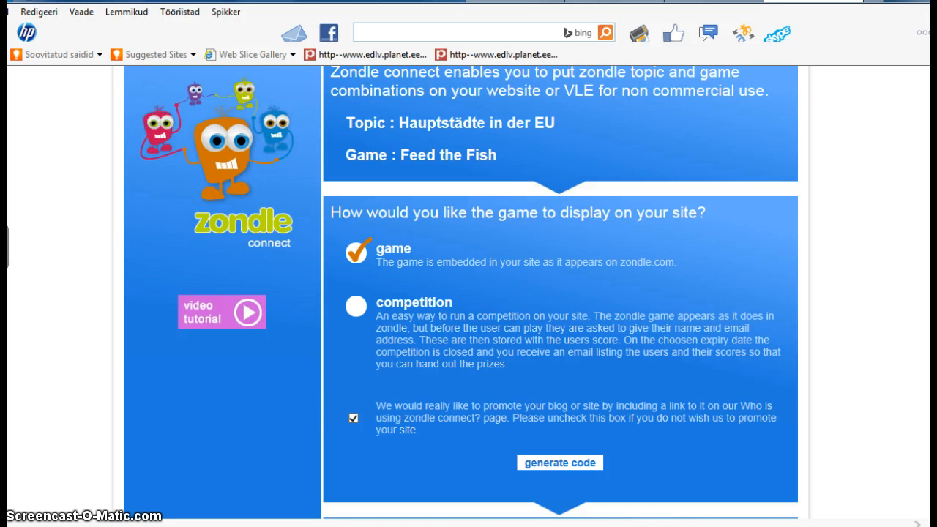
{"action": "scroll", "coordinate": [559, 293], "scroll_direction": "down", "scroll_amount": 4}
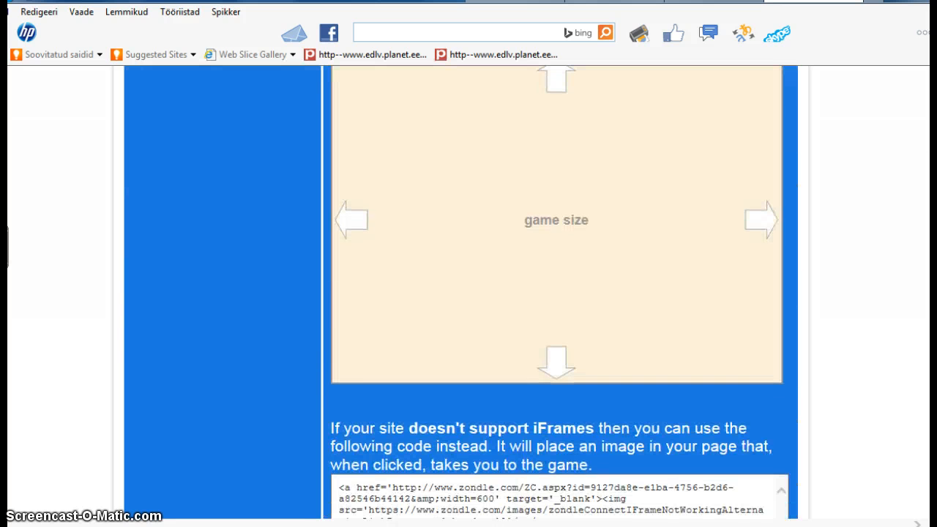
{"action": "scroll", "coordinate": [559, 293], "scroll_direction": "down", "scroll_amount": 1}
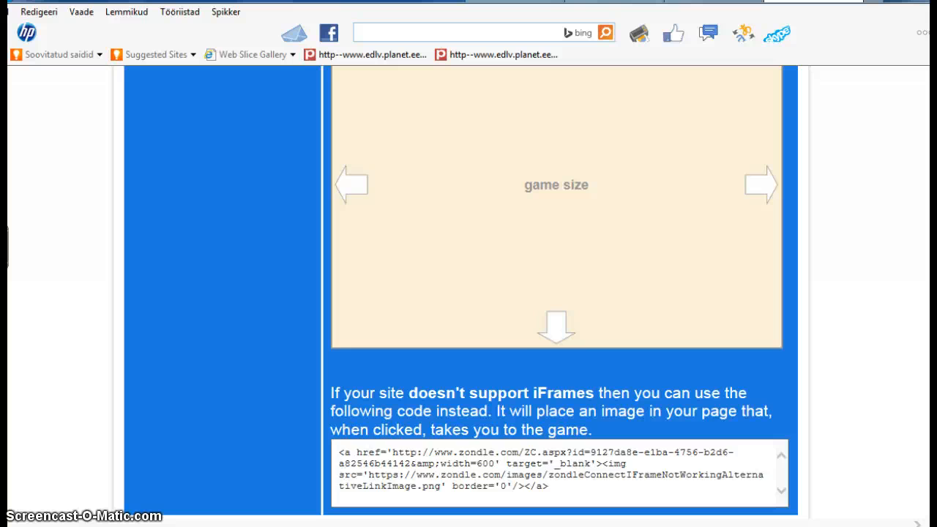
{"action": "scroll", "coordinate": [559, 293], "scroll_direction": "up", "scroll_amount": 1}
{"action": "scroll", "coordinate": [560, 293], "scroll_direction": "up", "scroll_amount": 1}
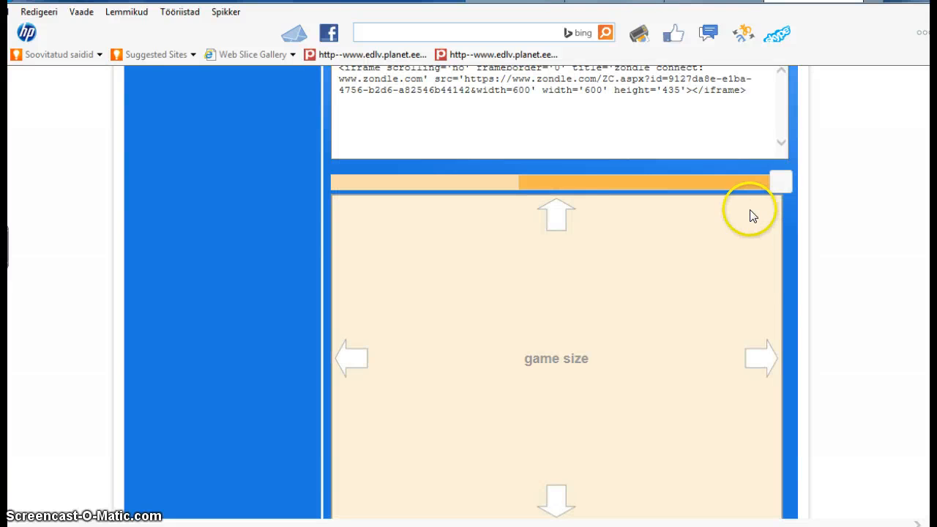
{"action": "left_click_drag", "start_coordinate": [780, 185], "coordinate": [665, 181]}
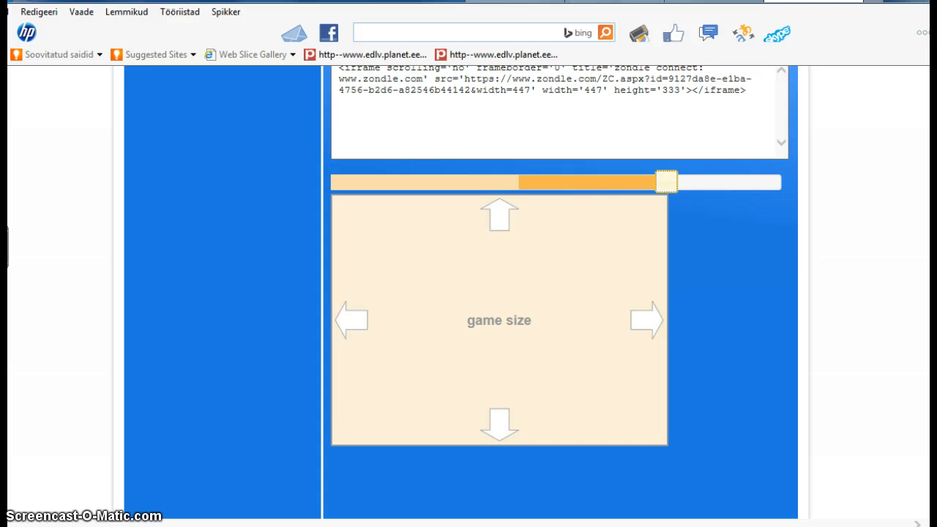
- Copy the entire alternative embed code meant for sites that don't support iFrames
{"action": "scroll", "coordinate": [498, 293], "scroll_direction": "down", "scroll_amount": 4}
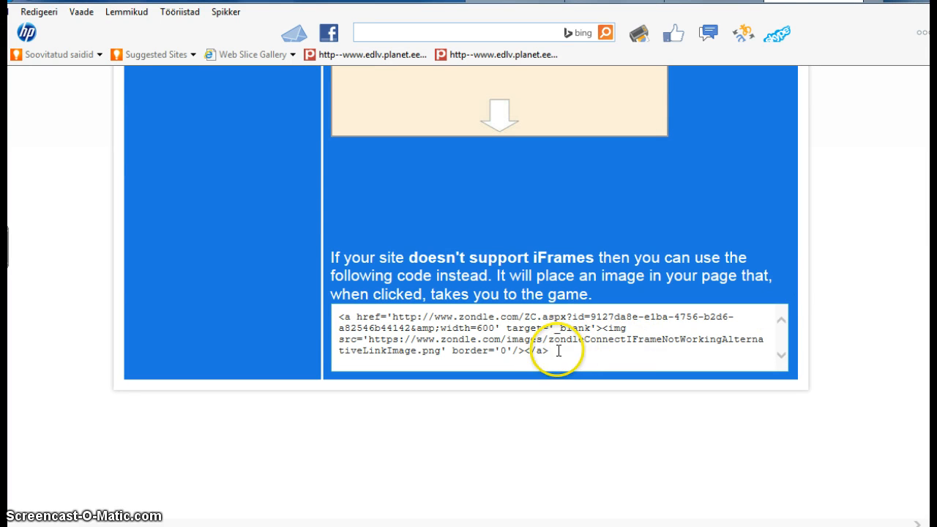
{"action": "left_click_drag", "start_coordinate": [551, 350], "coordinate": [339, 316]}
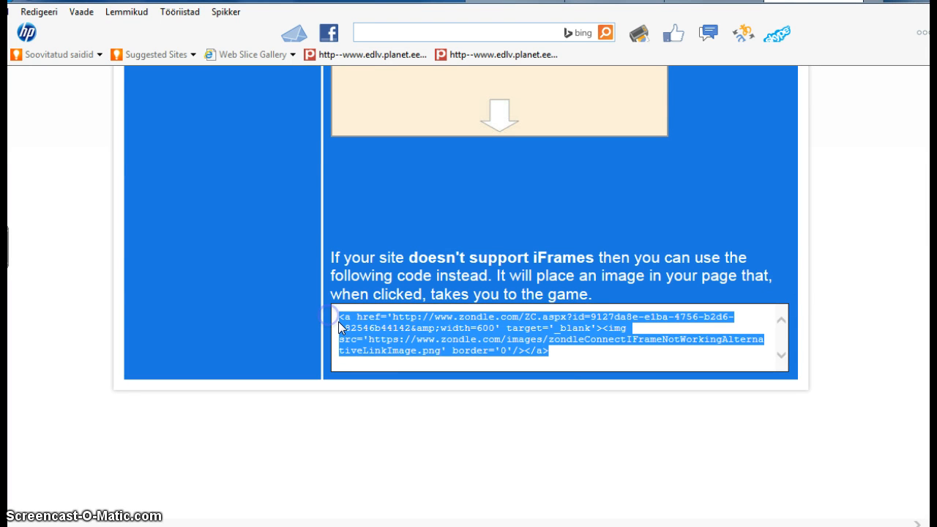
{"action": "right_click", "coordinate": [408, 337]}
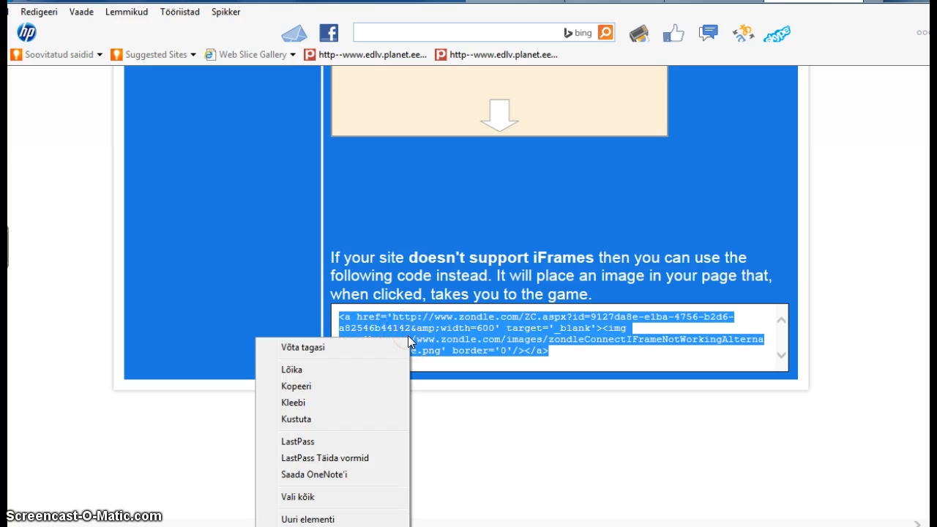
{"action": "left_click", "coordinate": [307, 388]}
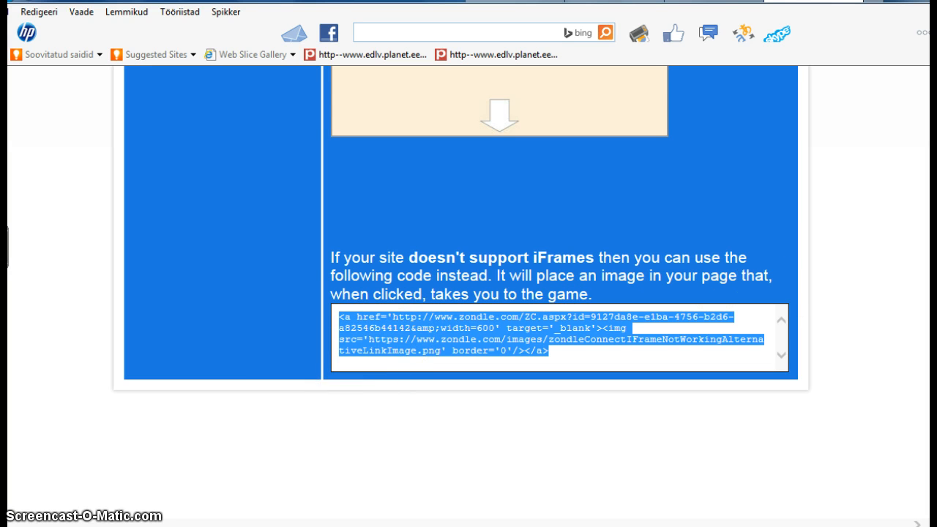
- Close the zondle connect embed settings and the Feed the fish game window
{"action": "scroll", "coordinate": [467, 292], "scroll_direction": "up", "scroll_amount": 10}
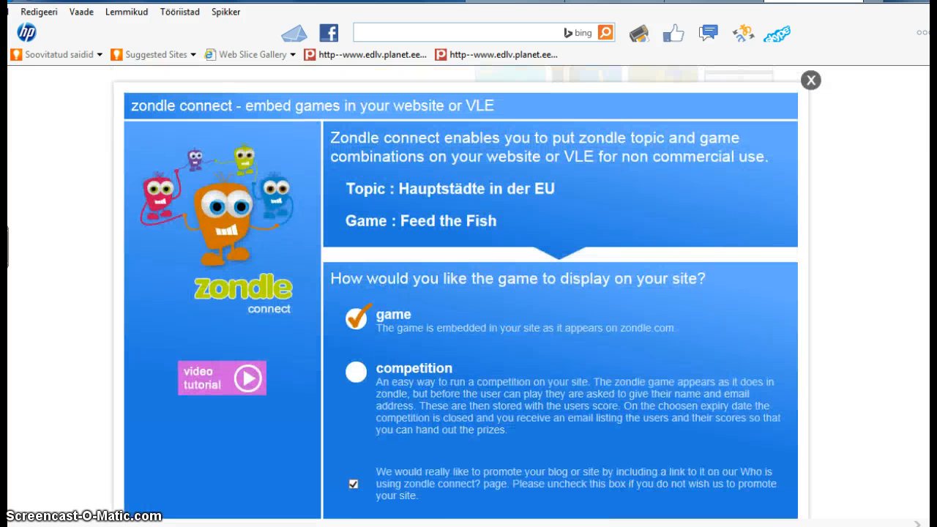
{"action": "scroll", "coordinate": [466, 293], "scroll_direction": "up", "scroll_amount": 3}
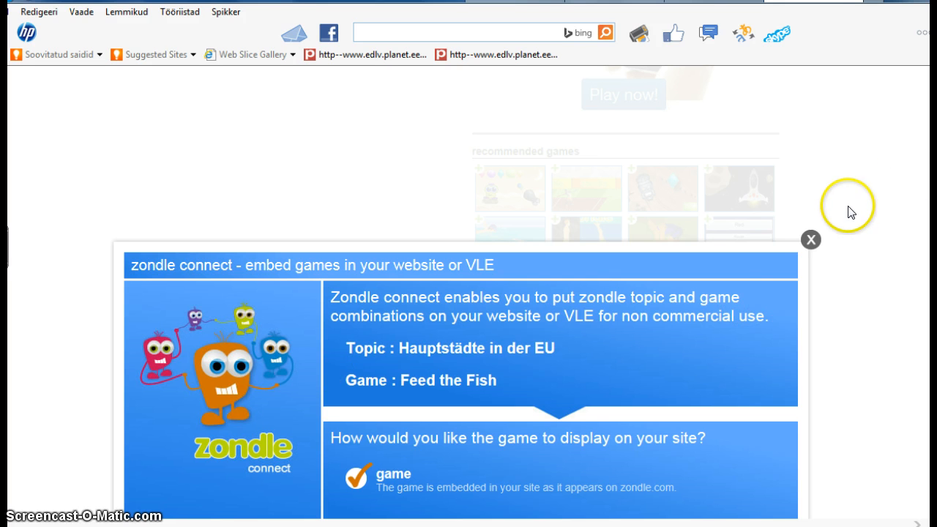
{"action": "left_click", "coordinate": [811, 240]}
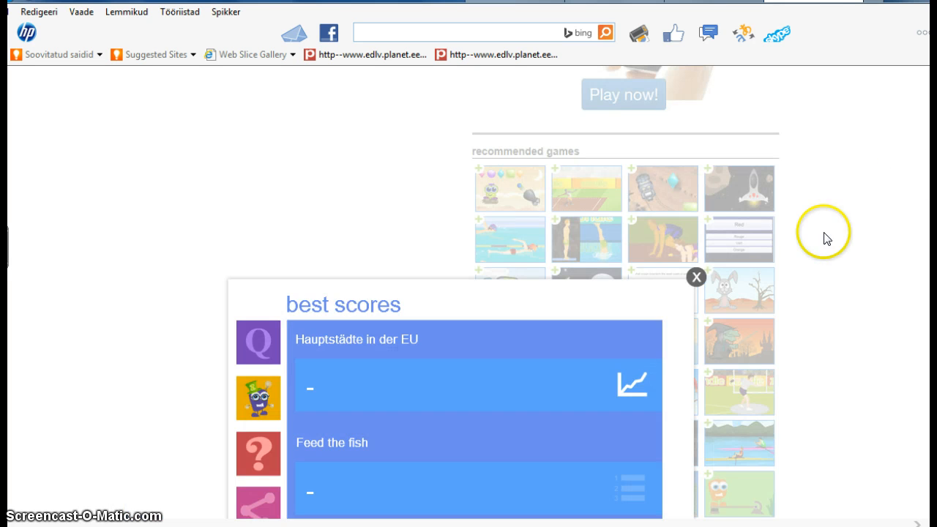
{"action": "scroll", "coordinate": [469, 293], "scroll_direction": "up", "scroll_amount": 4}
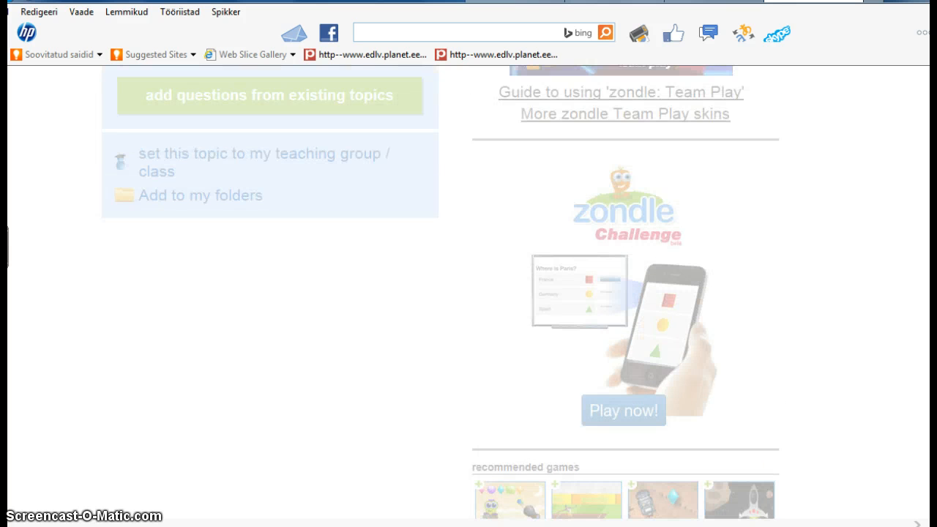
{"action": "scroll", "coordinate": [447, 292], "scroll_direction": "up", "scroll_amount": 3}
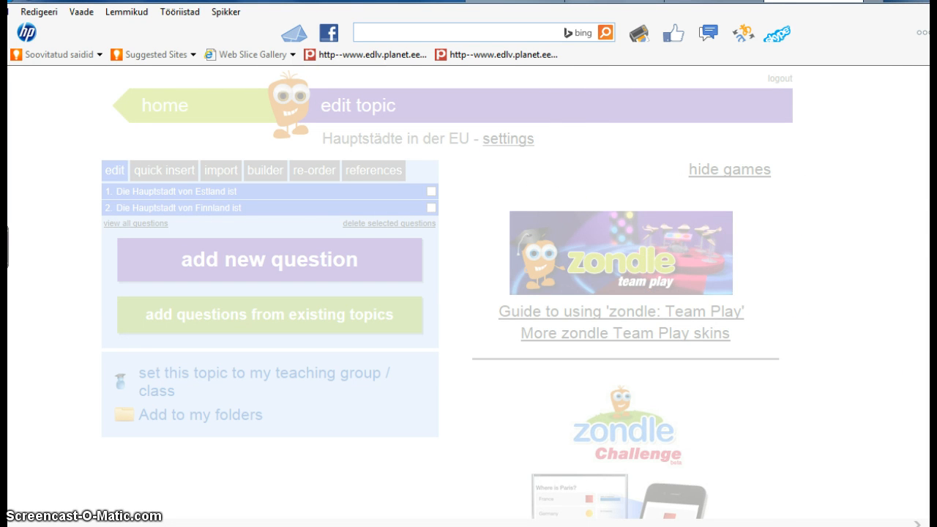
{"action": "scroll", "coordinate": [502, 293], "scroll_direction": "down", "scroll_amount": 10}
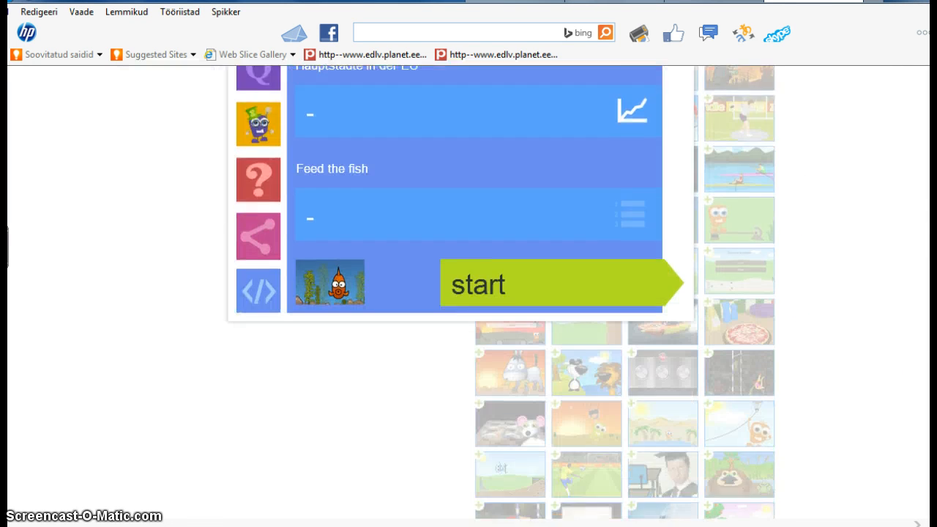
{"action": "scroll", "coordinate": [502, 293], "scroll_direction": "up", "scroll_amount": 5}
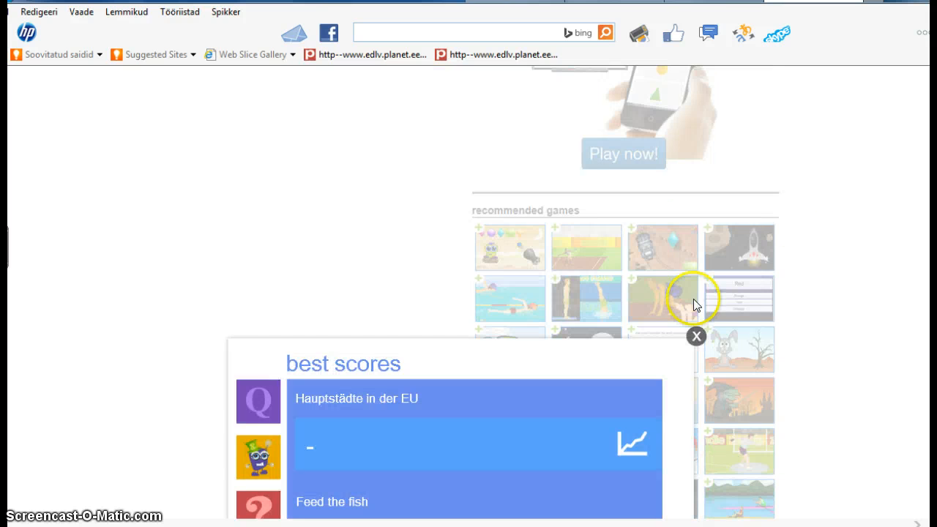
{"action": "left_click", "coordinate": [696, 336]}
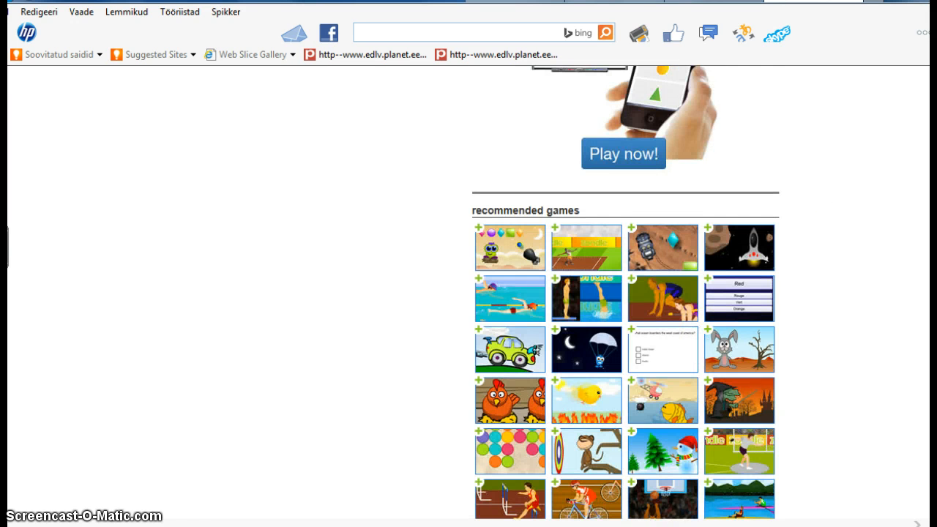
- Leave the topic's edit page and return to the zondle home page
{"action": "scroll", "coordinate": [502, 293], "scroll_direction": "up", "scroll_amount": 5}
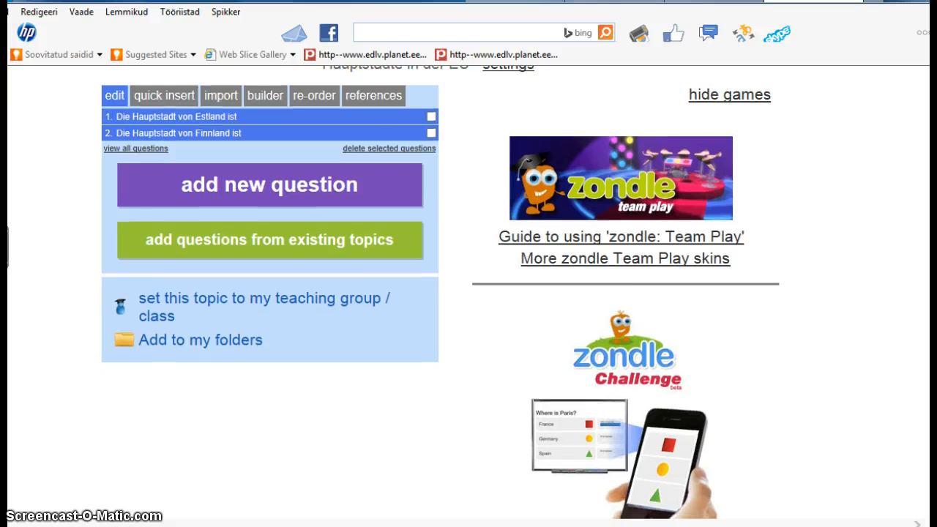
{"action": "scroll", "coordinate": [503, 292], "scroll_direction": "up", "scroll_amount": 1}
{"action": "scroll", "coordinate": [447, 293], "scroll_direction": "up", "scroll_amount": 1}
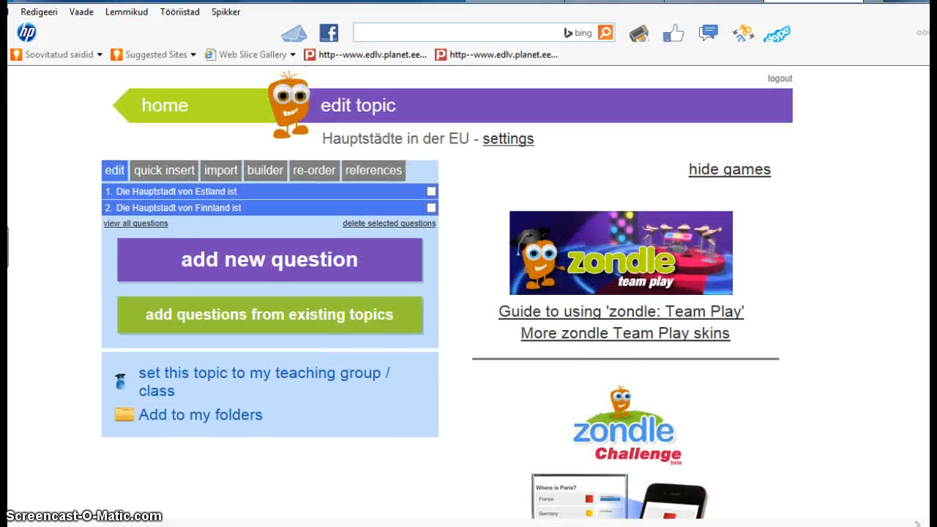
{"action": "left_click", "coordinate": [195, 121]}
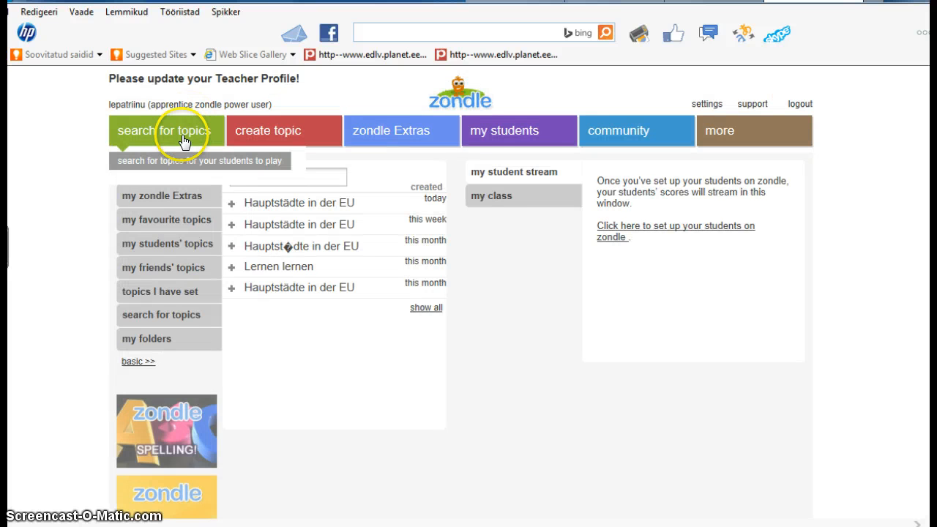
- Search the zondle topics for "german"
{"action": "left_click", "coordinate": [183, 139]}
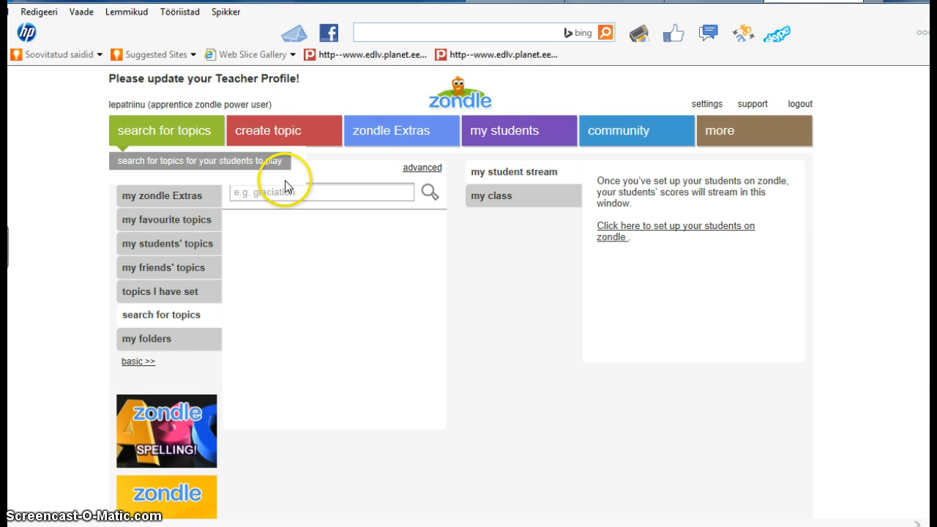
{"action": "left_click", "coordinate": [320, 190]}
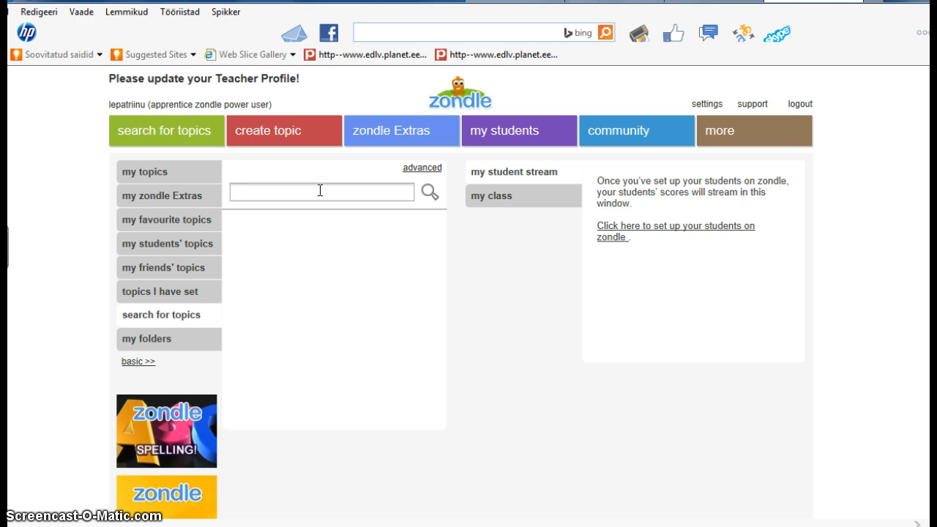
{"action": "type", "text": "german"}
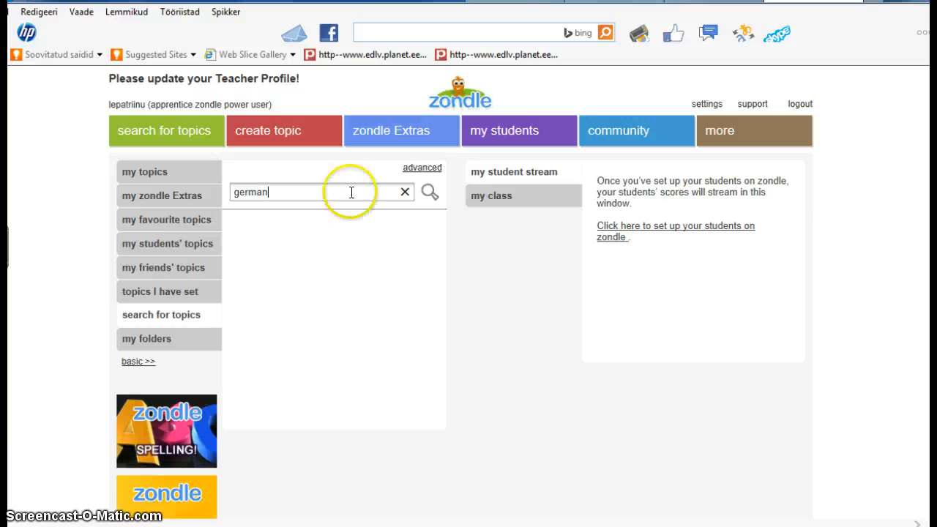
{"action": "left_click", "coordinate": [429, 192]}
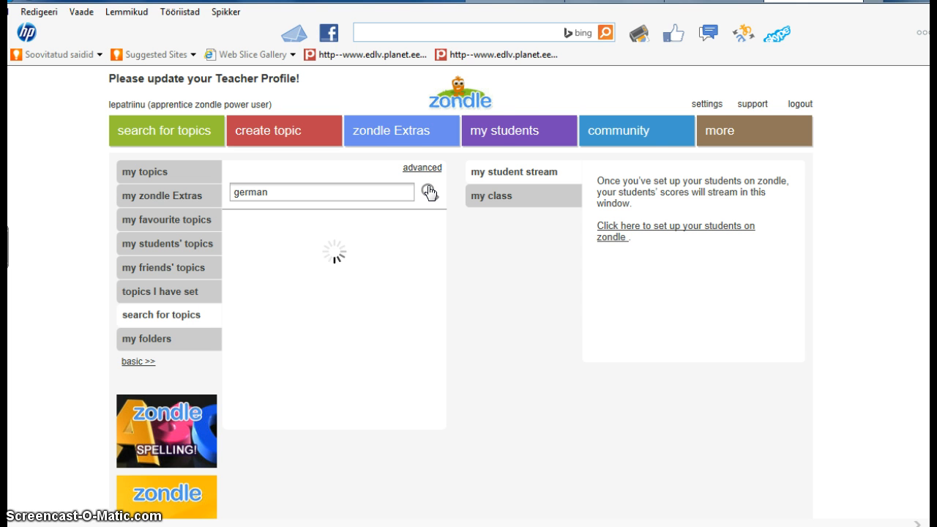
{"action": "left_click", "coordinate": [519, 132]}
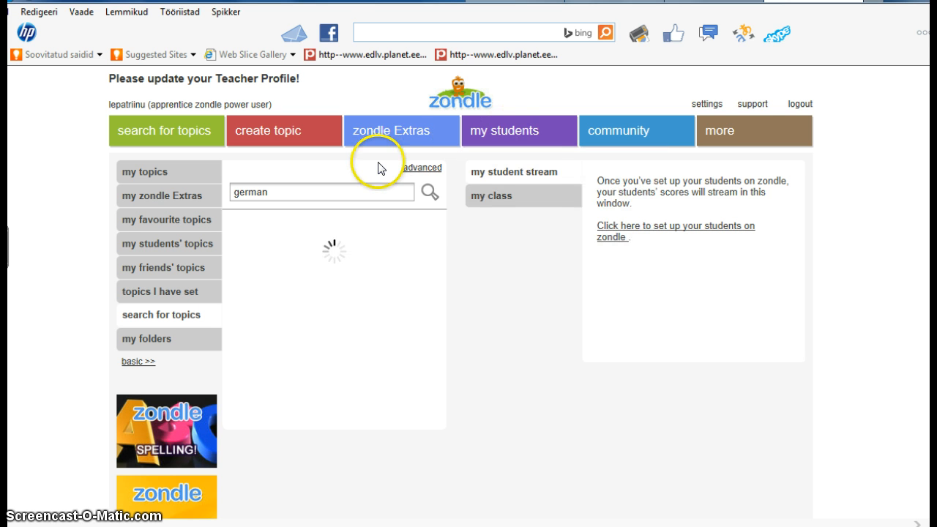
{"action": "mouse_move", "coordinate": [393, 138]}
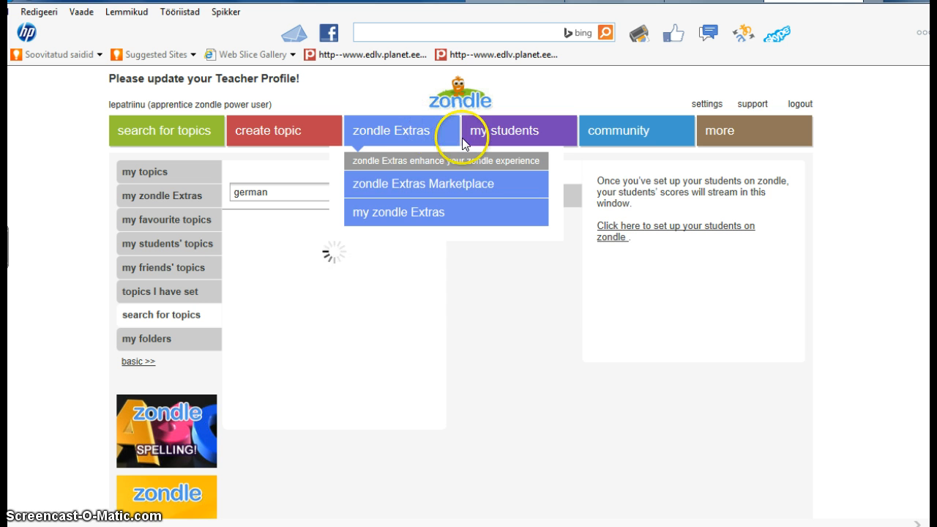
{"action": "mouse_move", "coordinate": [462, 137]}
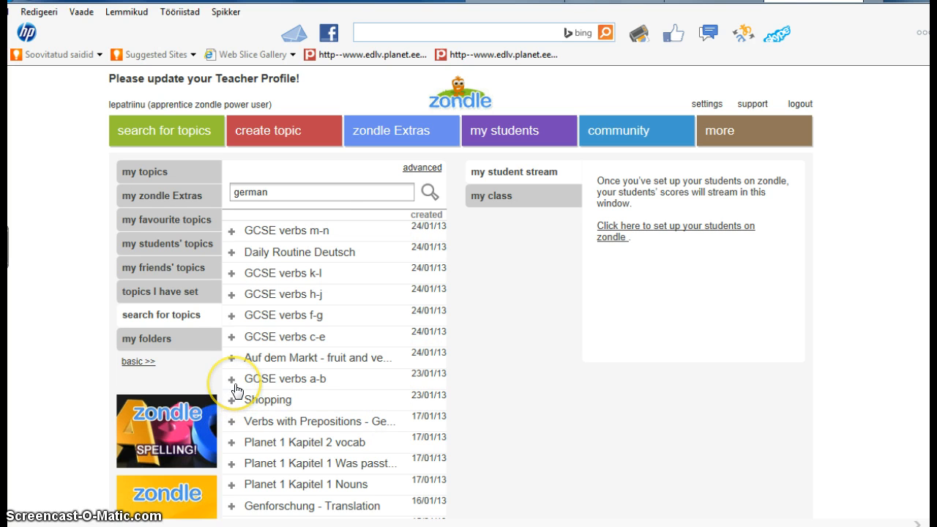
- Open the options of the found topic "Auf dem Markt - fruit and veg" and preview its questions
{"action": "left_click", "coordinate": [309, 358]}
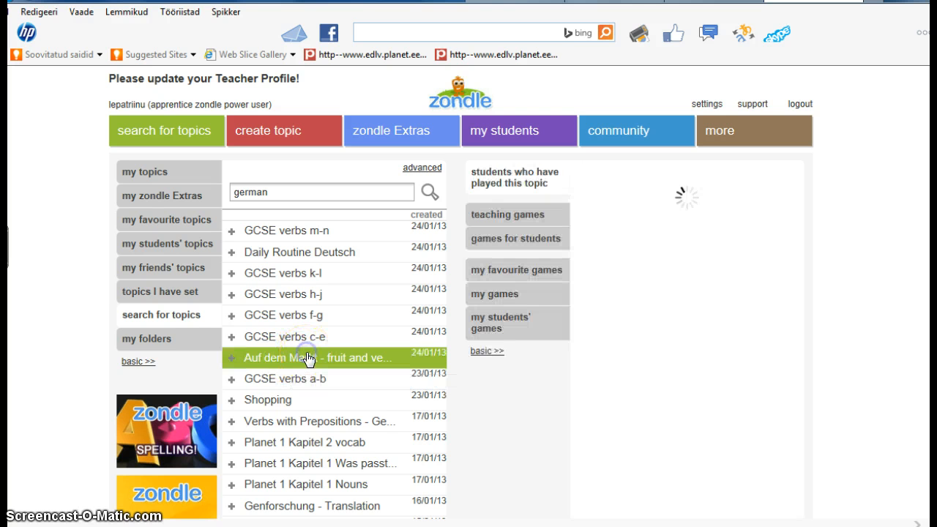
{"action": "left_click", "coordinate": [230, 359]}
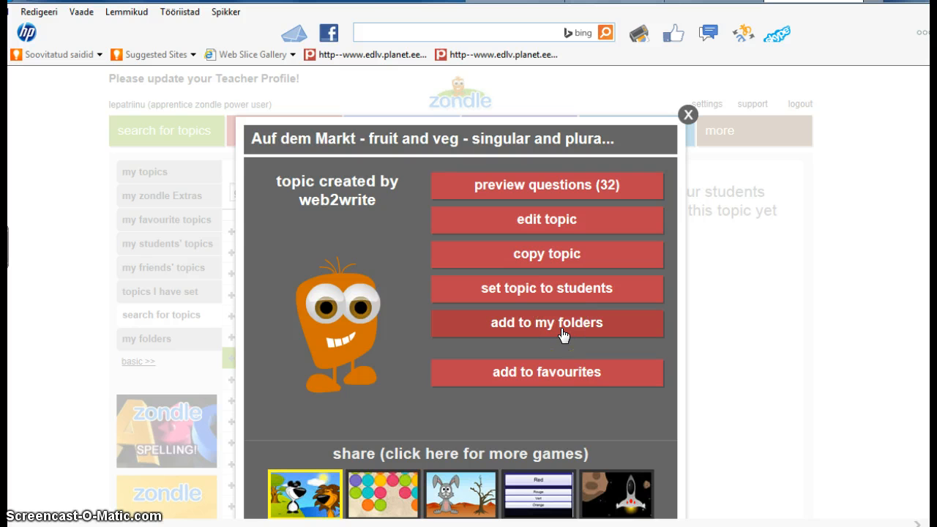
{"action": "left_click", "coordinate": [583, 189]}
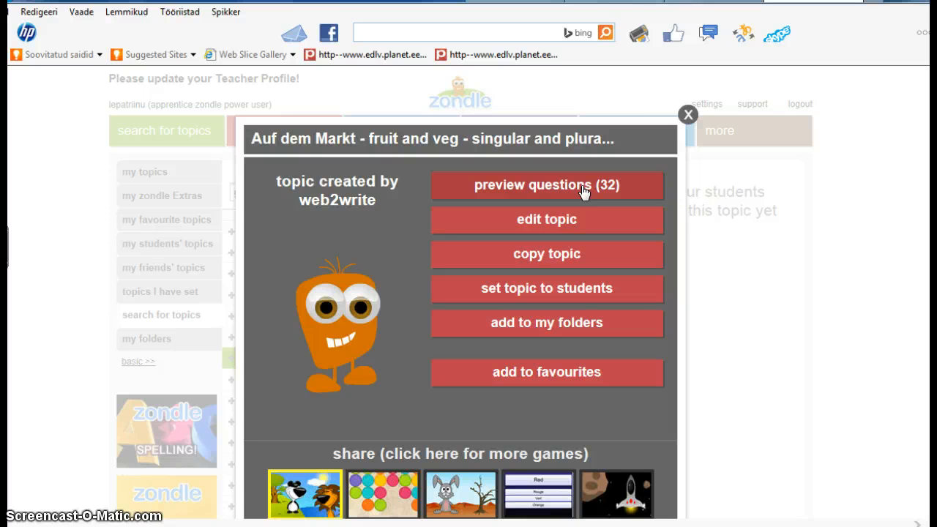
{"action": "left_click", "coordinate": [584, 189]}
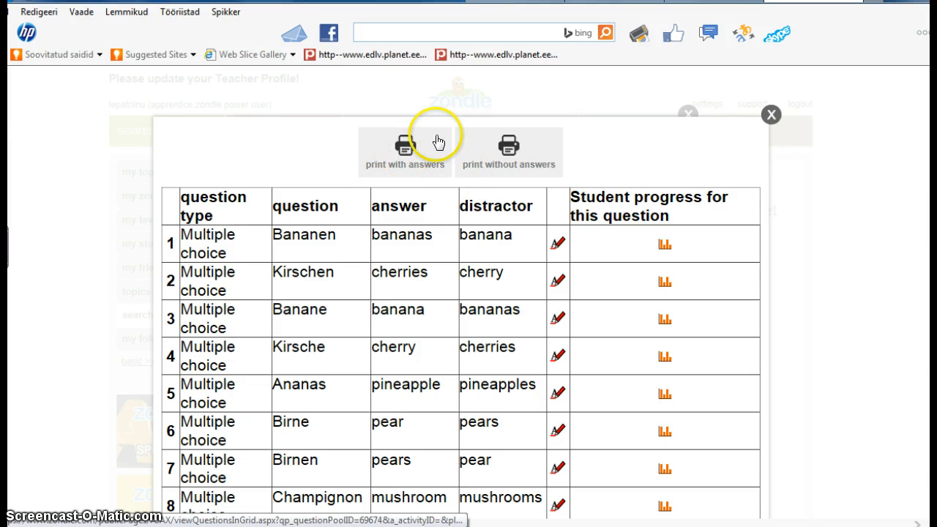
- Look at the options for printing the questions with and without answers, and close the question preview
{"action": "left_click", "coordinate": [419, 152]}
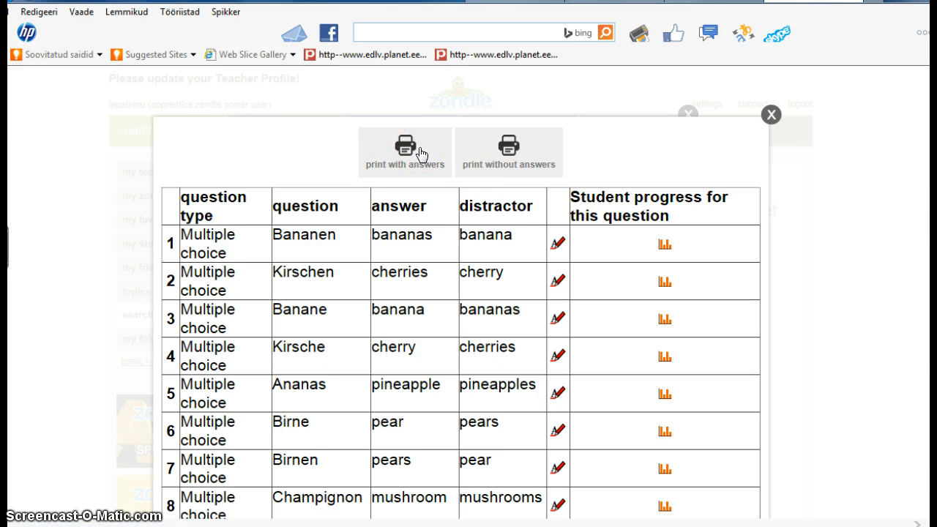
{"action": "left_click", "coordinate": [498, 162]}
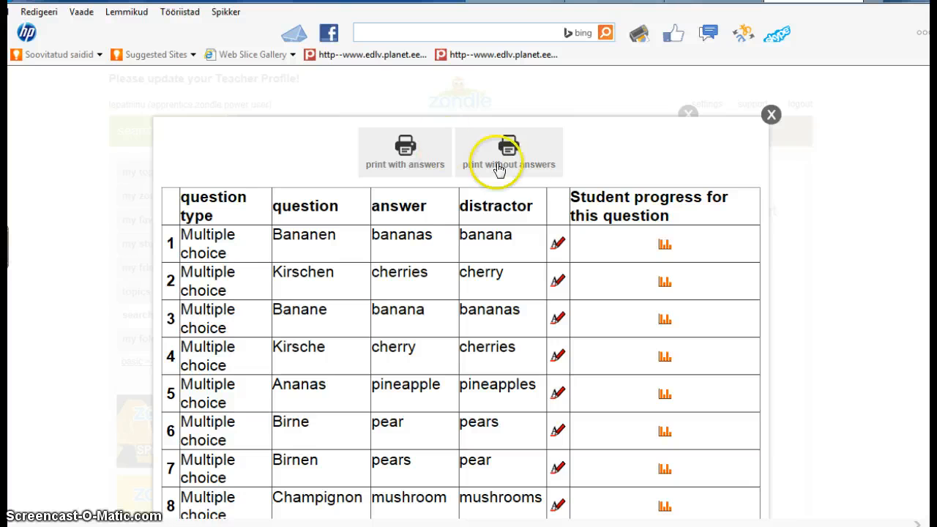
{"action": "left_click", "coordinate": [558, 160]}
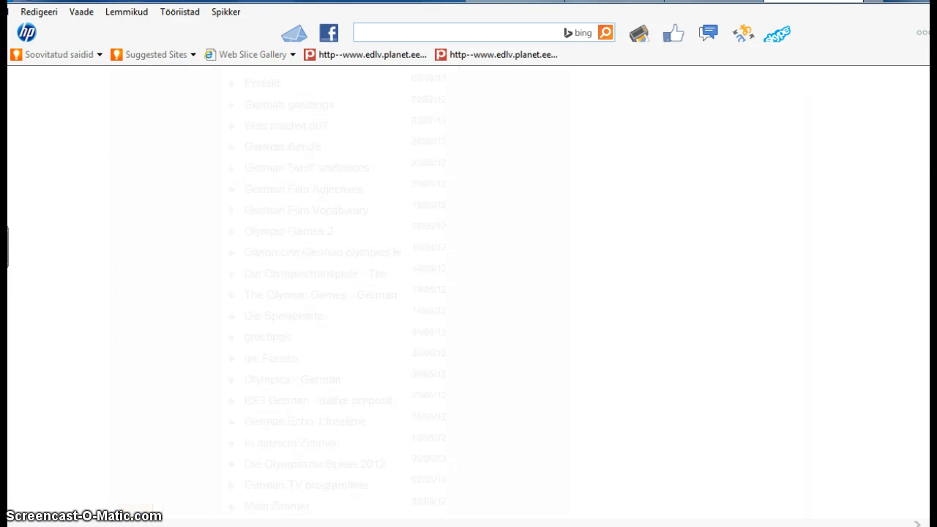
{"action": "left_click", "coordinate": [774, 114]}
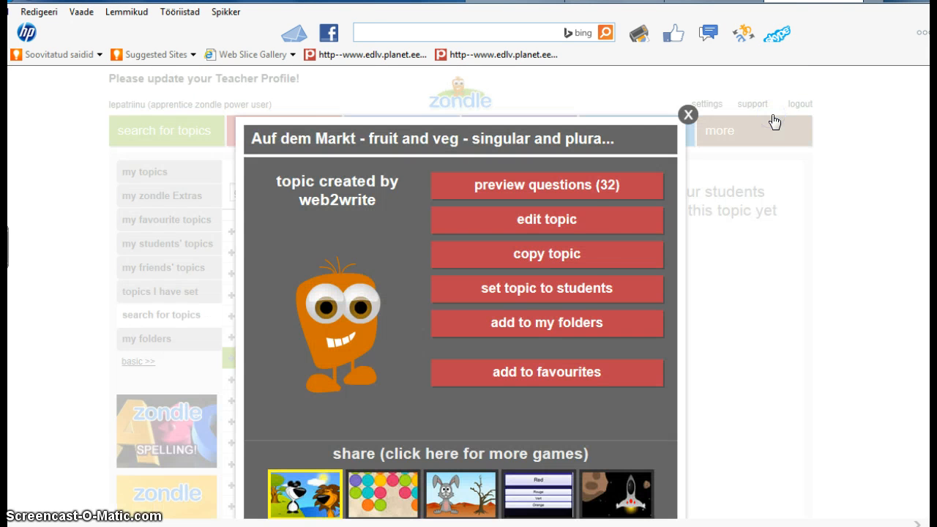
- Copy the found topic for editing under the name "Auf dem Markt - fruit and veg - singular and plurals"
{"action": "left_click", "coordinate": [589, 231]}
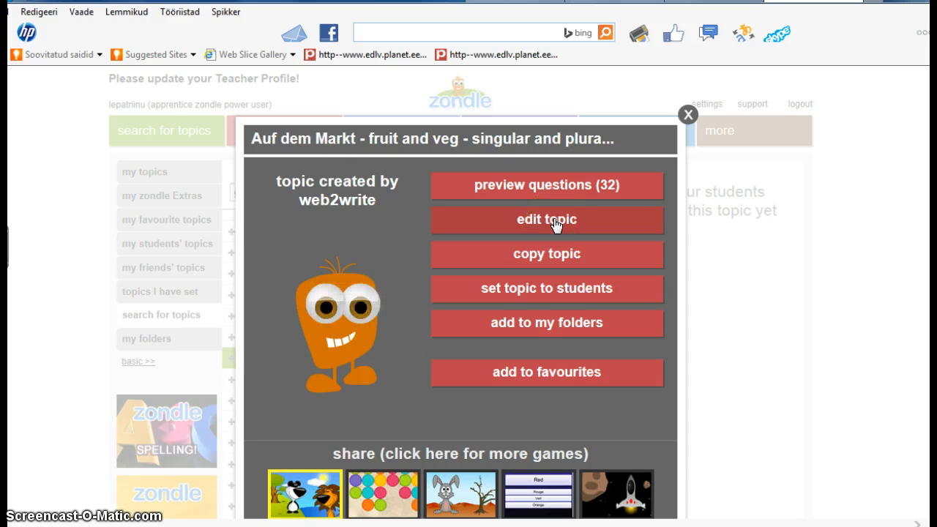
{"action": "left_click", "coordinate": [555, 224]}
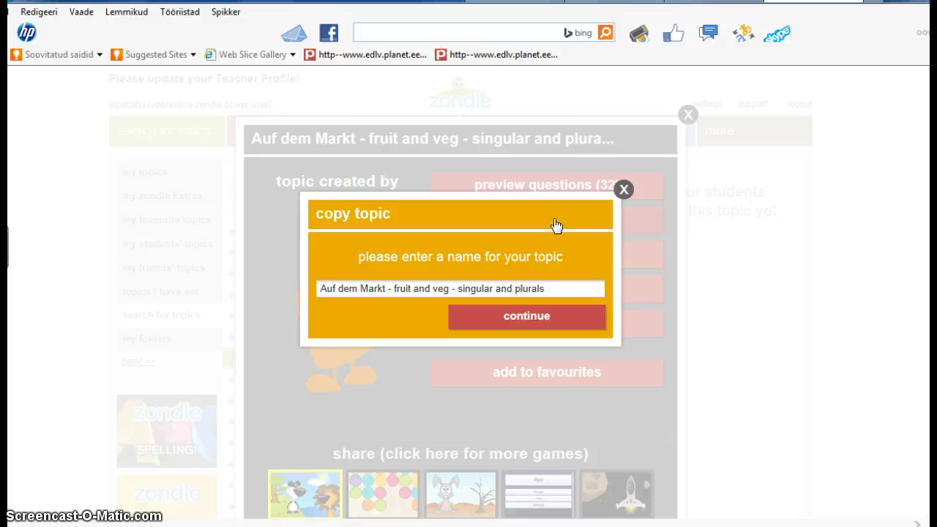
{"action": "left_click", "coordinate": [528, 315]}
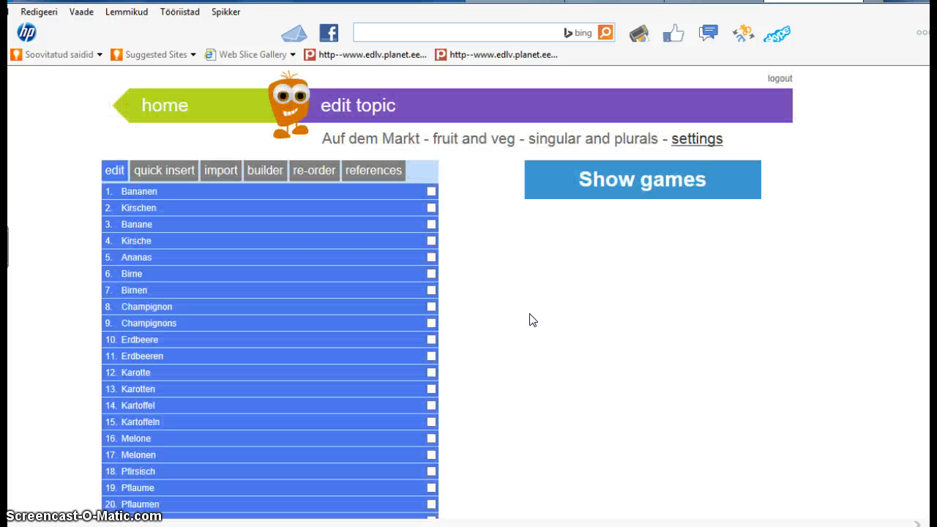
- Show the games for the copied topic and look through its question list, editing options and available games
{"action": "left_click", "coordinate": [642, 178]}
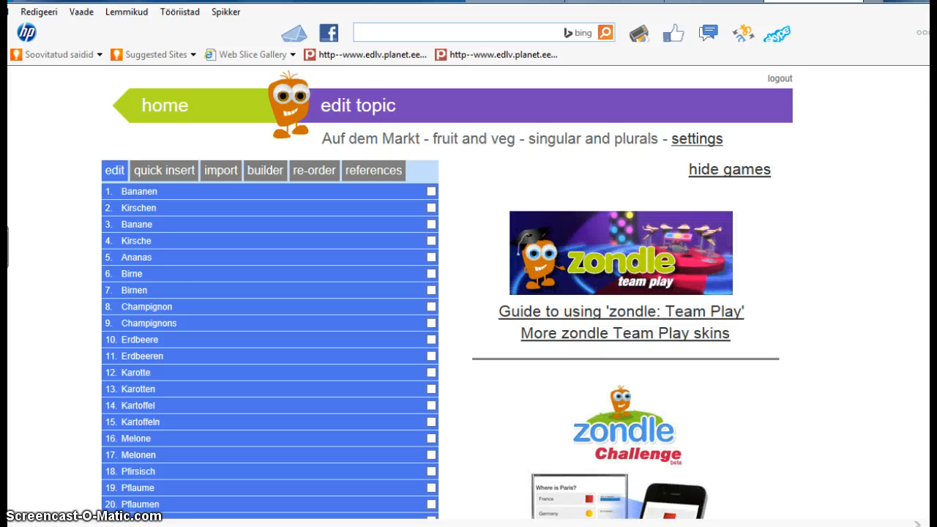
{"action": "scroll", "coordinate": [469, 293], "scroll_direction": "down", "scroll_amount": 10}
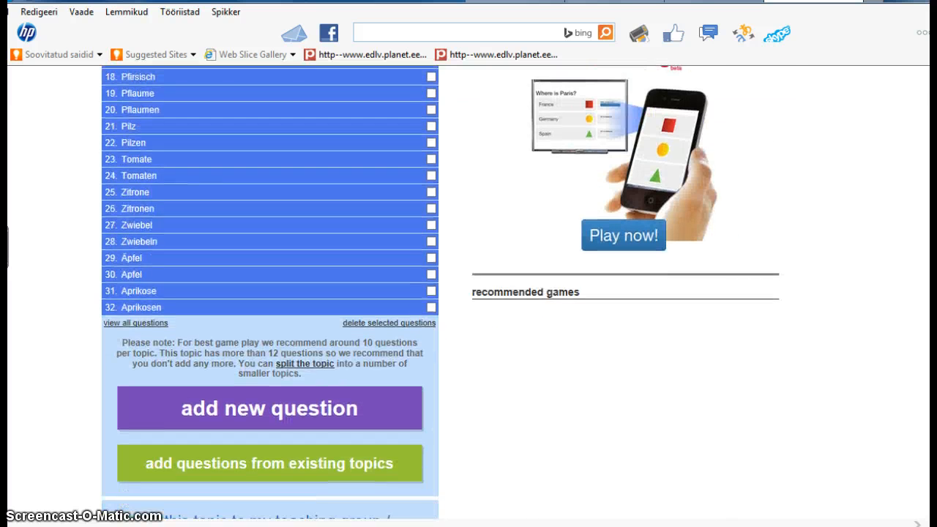
{"action": "scroll", "coordinate": [469, 293], "scroll_direction": "down", "scroll_amount": 3}
{"action": "scroll", "coordinate": [468, 293], "scroll_direction": "up", "scroll_amount": 9}
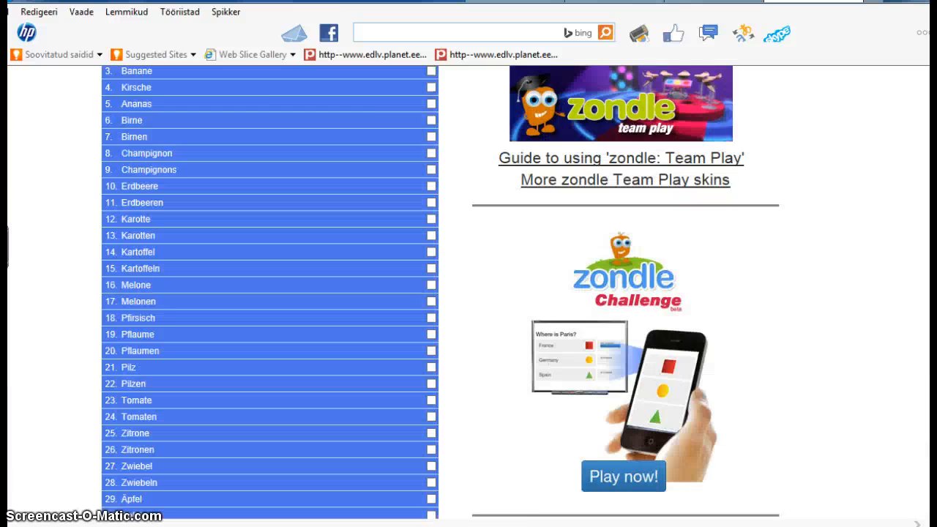
{"action": "scroll", "coordinate": [469, 292], "scroll_direction": "up", "scroll_amount": 2}
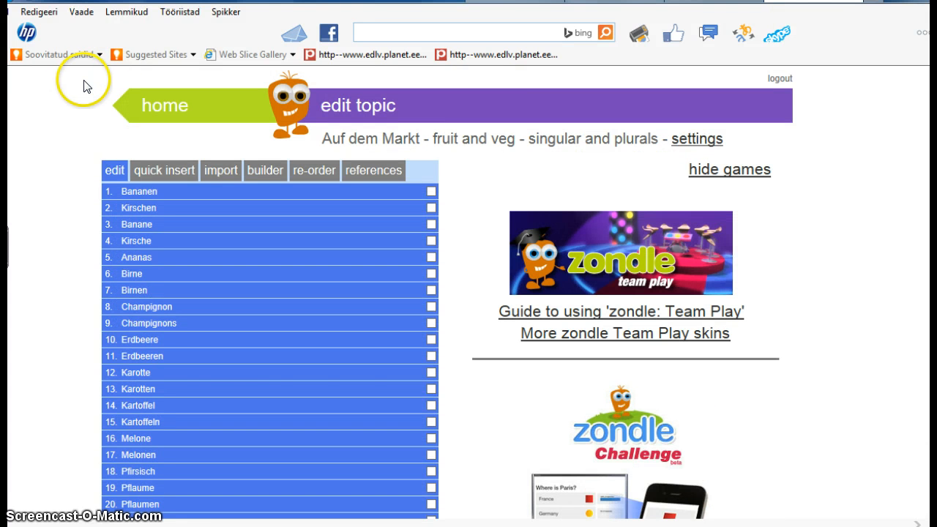
- Leave the copied topic's edit page for the home page and activate the filter of the own topics list
{"action": "left_click", "coordinate": [164, 106]}
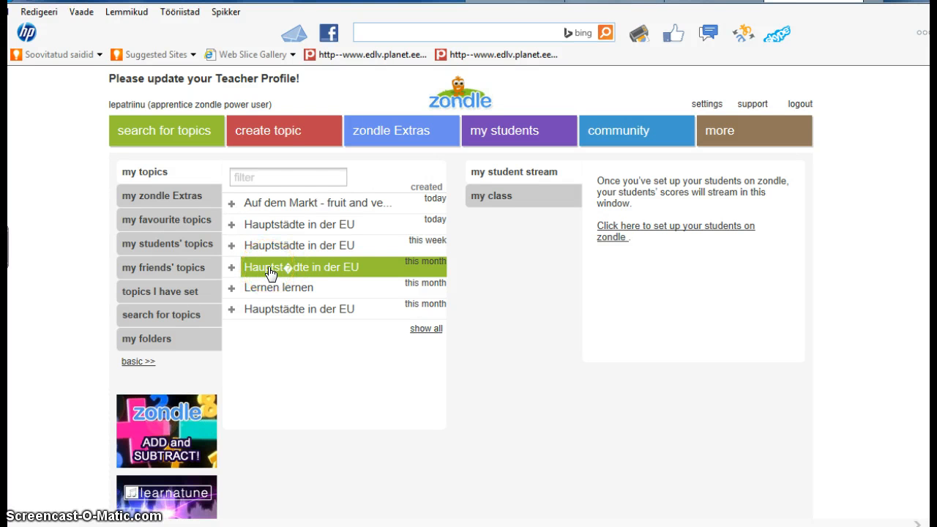
{"action": "left_click", "coordinate": [283, 176]}
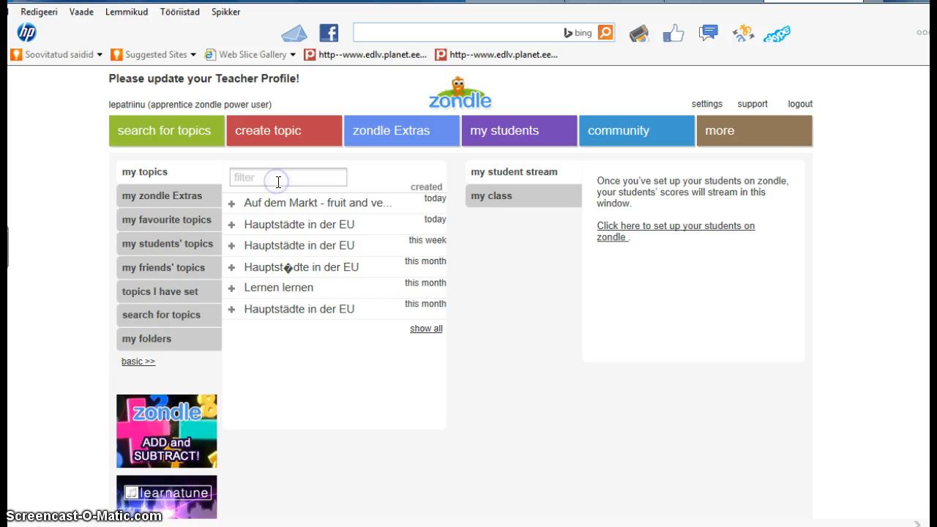